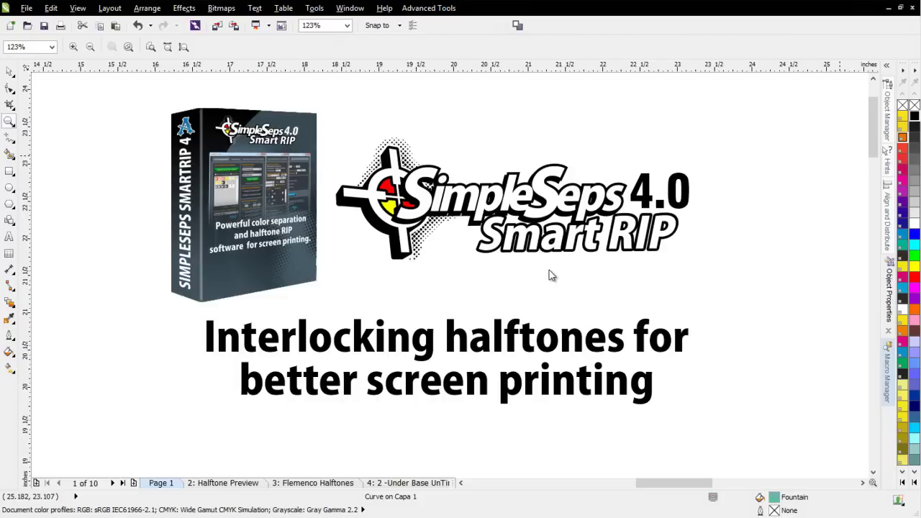
Zoom out with the Zoom tool, then marquee-zoom onto the shirt artwork and printed-shirt photos
{"action": "right_click", "coordinate": [530, 277]}
{"action": "right_click", "coordinate": [448, 271]}
{"action": "right_click", "coordinate": [449, 276]}
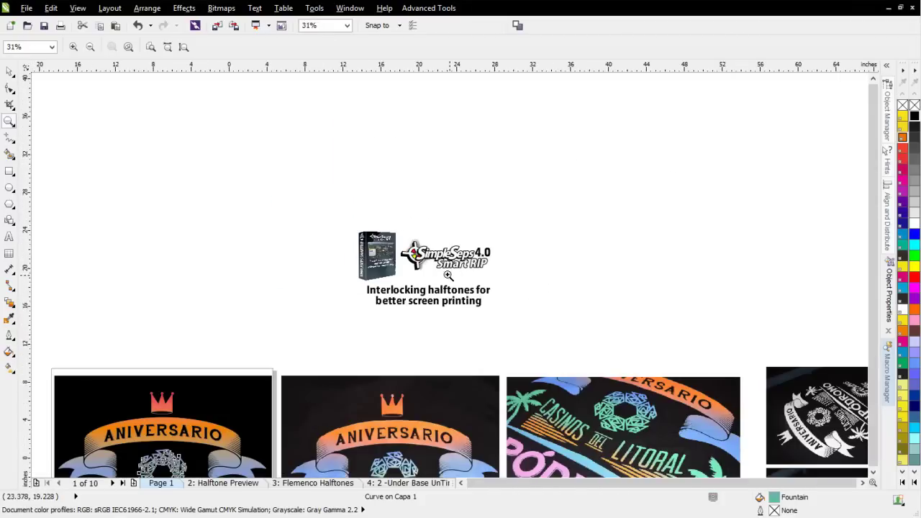
{"action": "right_click", "coordinate": [399, 368]}
{"action": "right_click", "coordinate": [429, 284]}
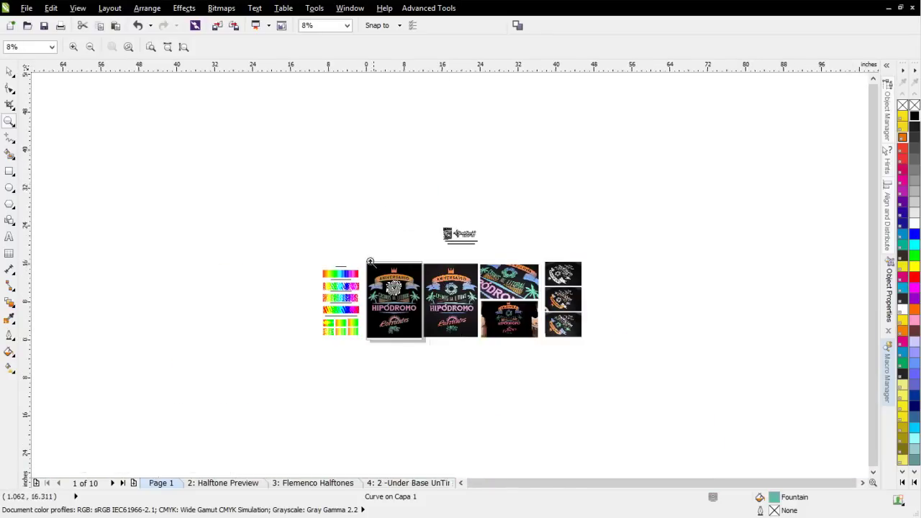
{"action": "left_click_drag", "start_coordinate": [367, 262], "coordinate": [485, 350]}
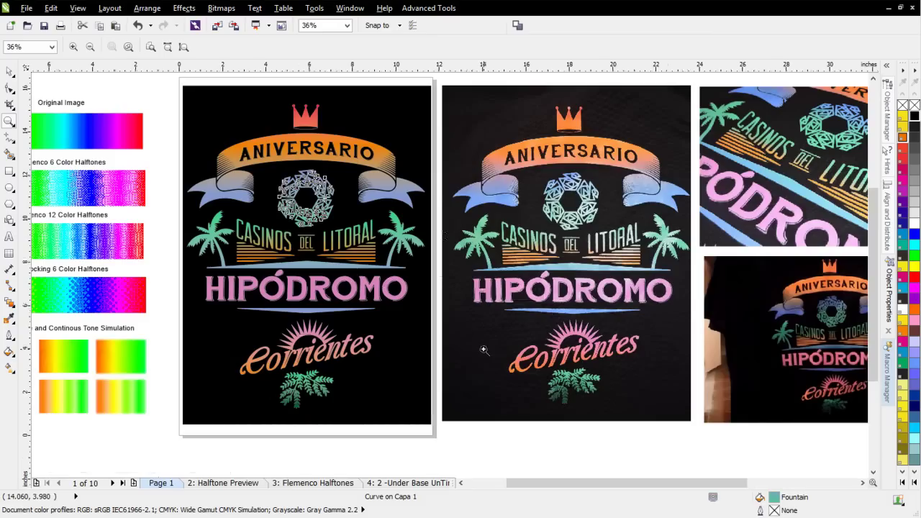
Deselect the emblem artwork and zoom out to show the whole page layout
{"action": "left_click", "coordinate": [8, 73]}
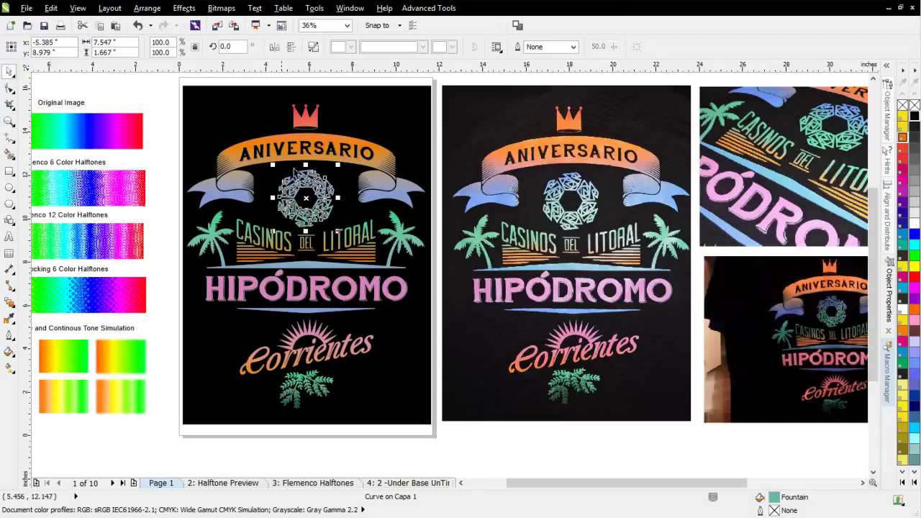
{"action": "left_click", "coordinate": [178, 117]}
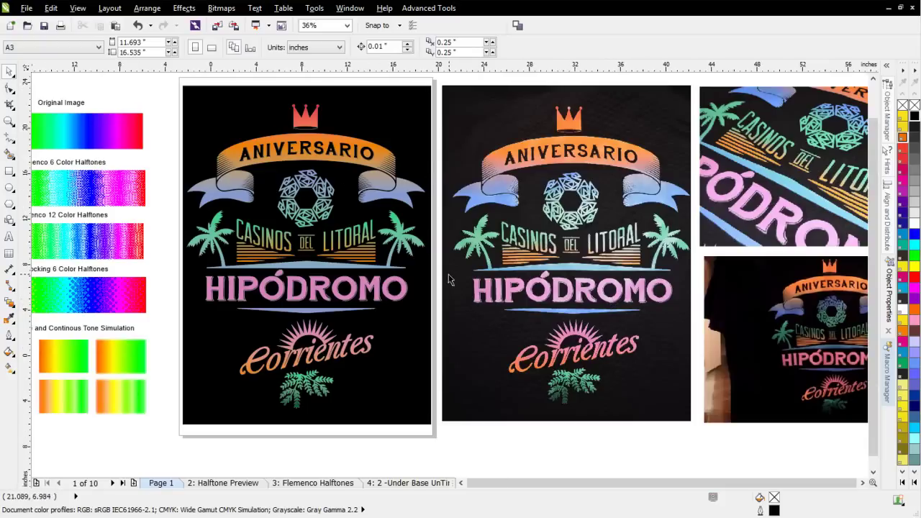
{"action": "scroll", "coordinate": [460, 277], "scroll_direction": "down", "scroll_amount": 2}
{"action": "scroll", "coordinate": [453, 286], "scroll_direction": "up", "scroll_amount": 2}
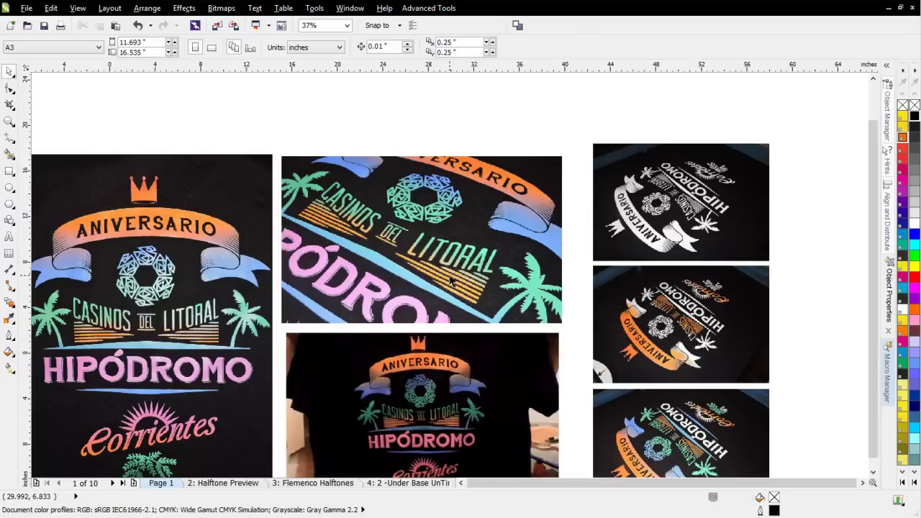
{"action": "scroll", "coordinate": [469, 295], "scroll_direction": "down", "scroll_amount": 2}
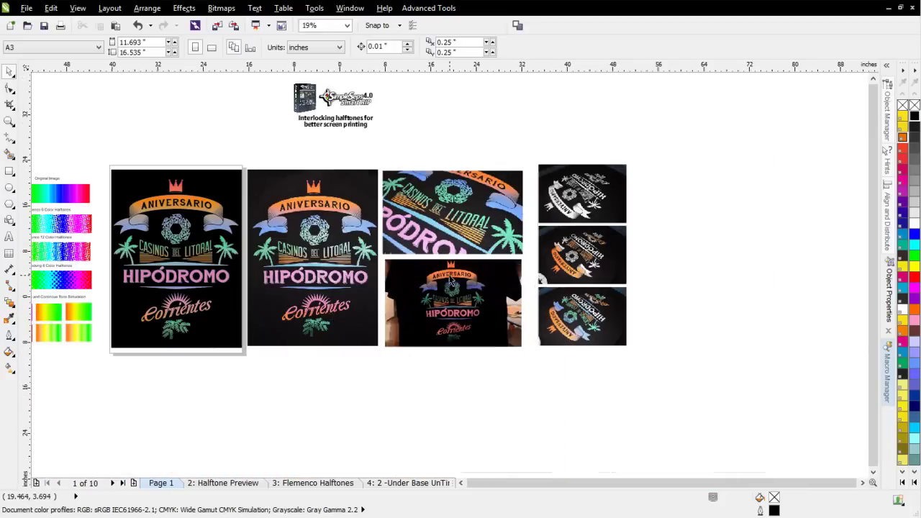
Zoom into the halftone comparison strips up to 1200% to examine the dots
{"action": "scroll", "coordinate": [436, 275], "scroll_direction": "down", "scroll_amount": 2}
{"action": "scroll", "coordinate": [447, 277], "scroll_direction": "up", "scroll_amount": 2}
{"action": "scroll", "coordinate": [446, 275], "scroll_direction": "up", "scroll_amount": 2}
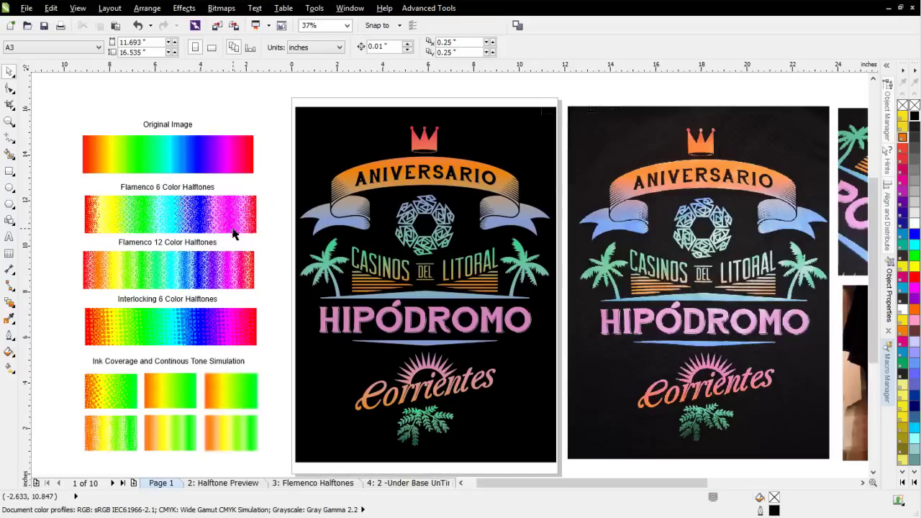
{"action": "scroll", "coordinate": [113, 213], "scroll_direction": "up", "scroll_amount": 2}
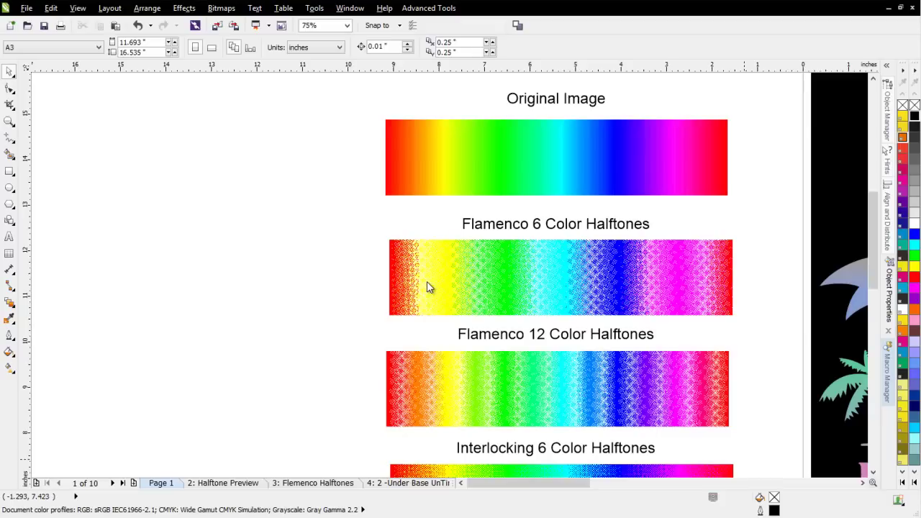
{"action": "scroll", "coordinate": [424, 272], "scroll_direction": "up", "scroll_amount": 2}
{"action": "scroll", "coordinate": [447, 281], "scroll_direction": "up", "scroll_amount": 2}
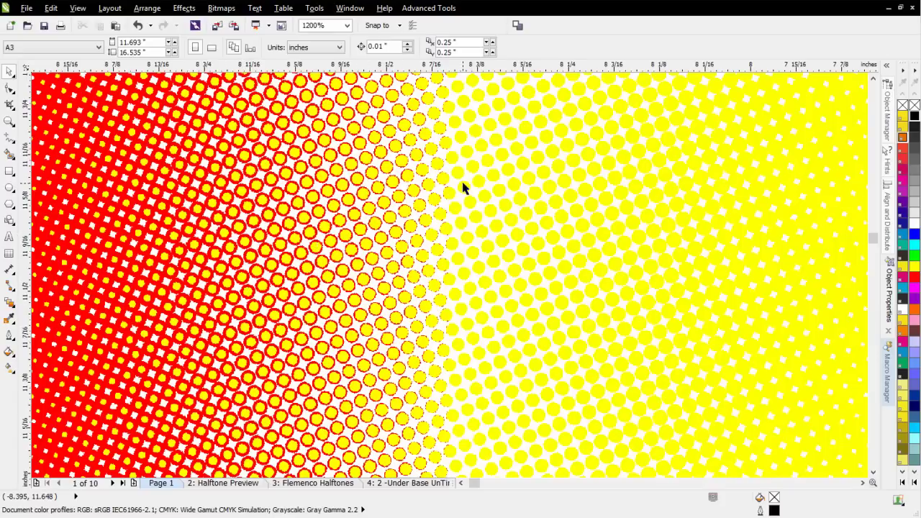
Zoom back out to 75% and select the Flamenco 6 Color Halftones strip
{"action": "scroll", "coordinate": [433, 307], "scroll_direction": "down", "scroll_amount": 3}
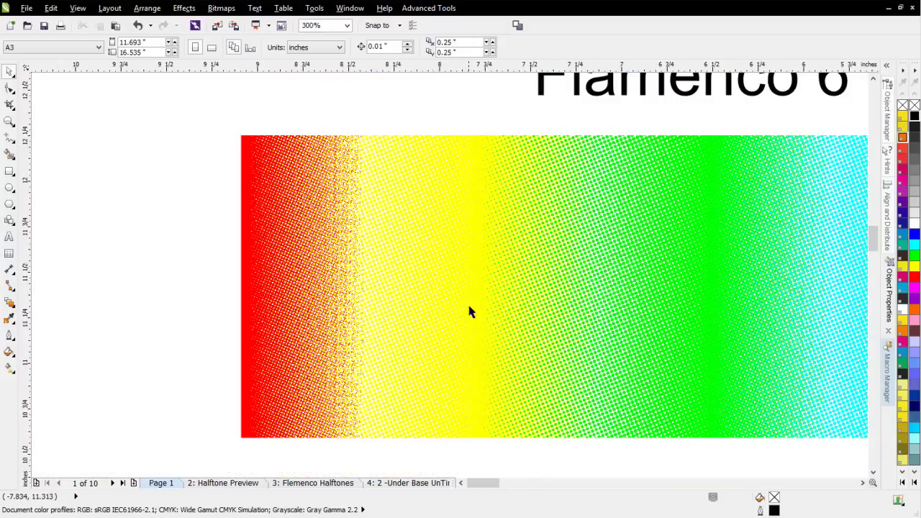
{"action": "scroll", "coordinate": [445, 283], "scroll_direction": "down", "scroll_amount": 1}
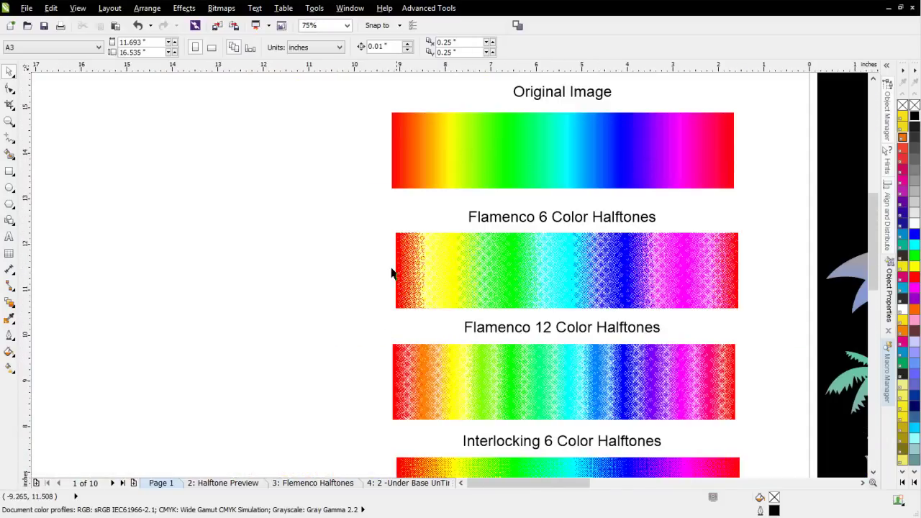
{"action": "left_click_drag", "start_coordinate": [743, 225], "coordinate": [333, 323]}
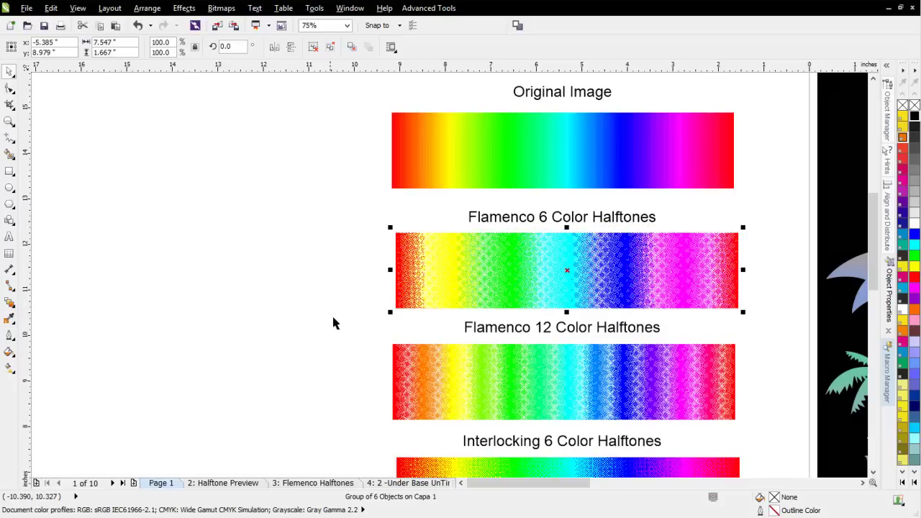
{"action": "left_click", "coordinate": [223, 9]}
{"action": "left_click", "coordinate": [232, 24]}
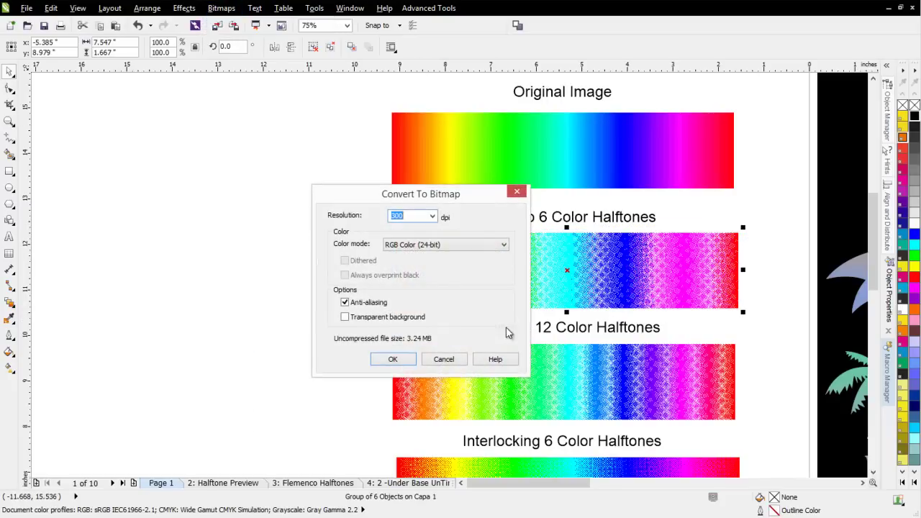
{"action": "left_click", "coordinate": [394, 360]}
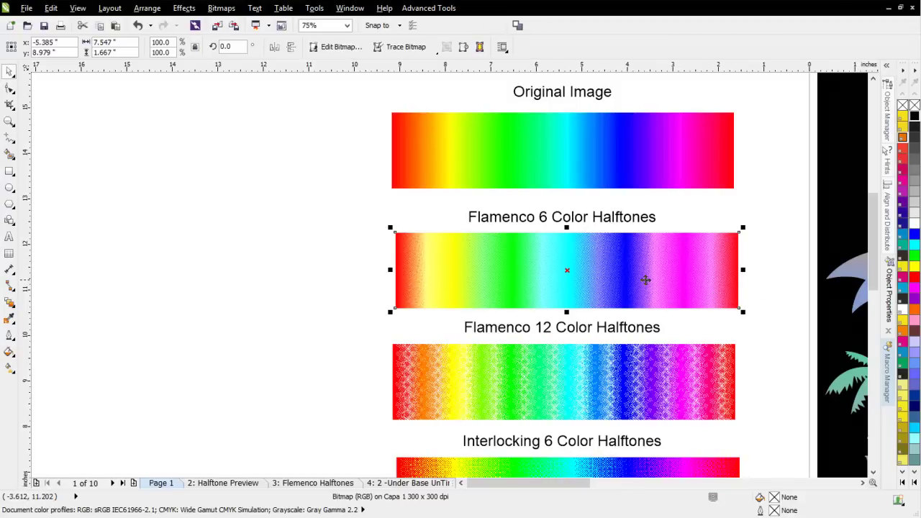
{"action": "scroll", "coordinate": [658, 277], "scroll_direction": "up", "scroll_amount": 4}
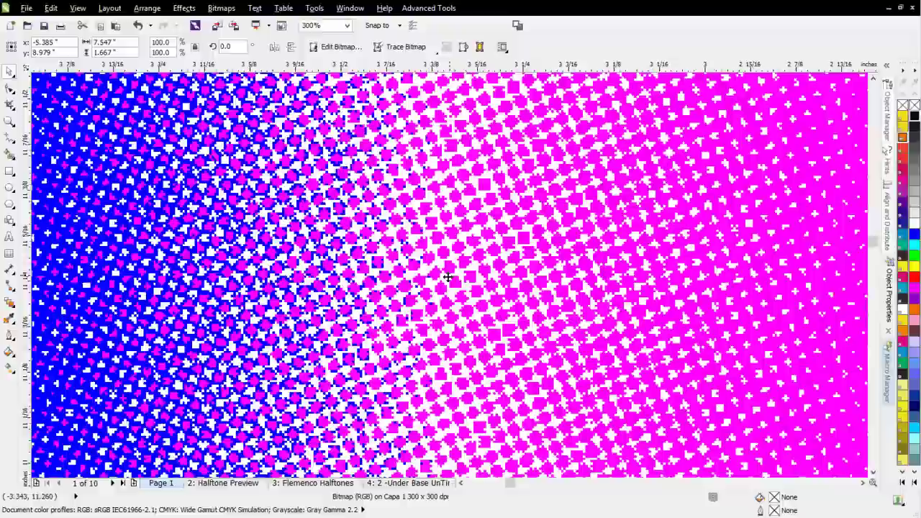
{"action": "scroll", "coordinate": [447, 277], "scroll_direction": "down", "scroll_amount": 6}
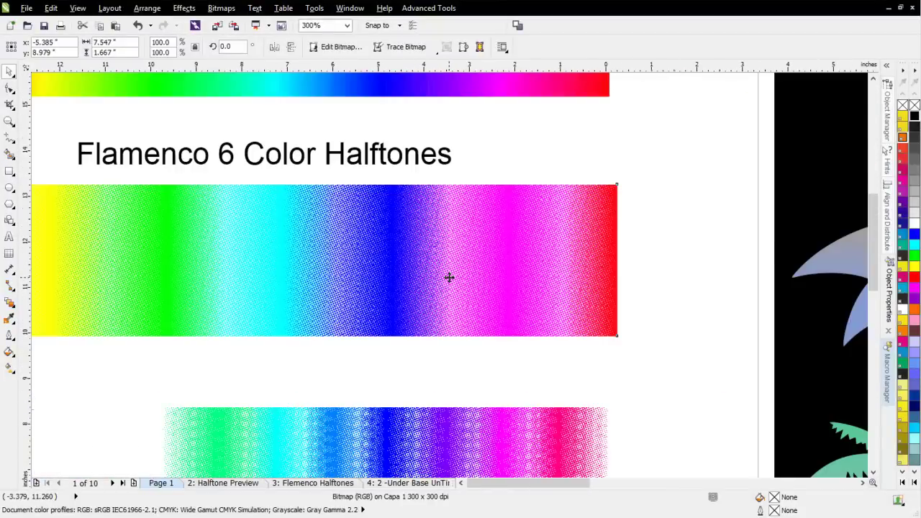
{"action": "scroll", "coordinate": [449, 277], "scroll_direction": "down", "scroll_amount": 2}
{"action": "key", "text": "ctrl+z"}
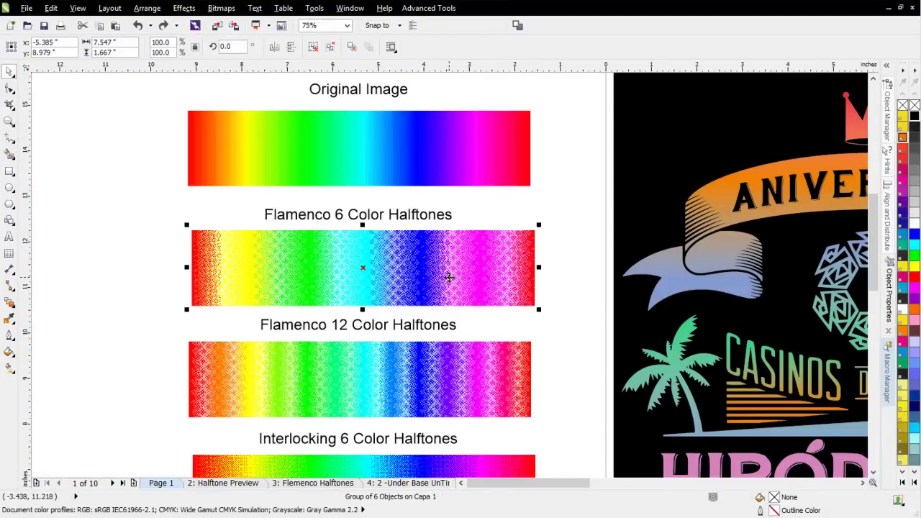
Select the Interlocking 6 Color Halftones strip, zoom to 600% on its dots, then back to 75%
{"action": "scroll", "coordinate": [469, 281], "scroll_direction": "down", "scroll_amount": 2}
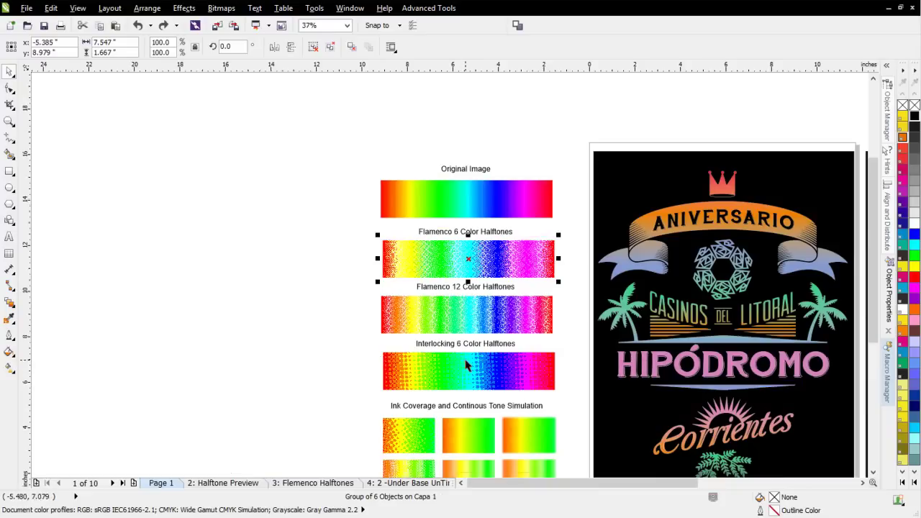
{"action": "scroll", "coordinate": [464, 373], "scroll_direction": "up", "scroll_amount": 2}
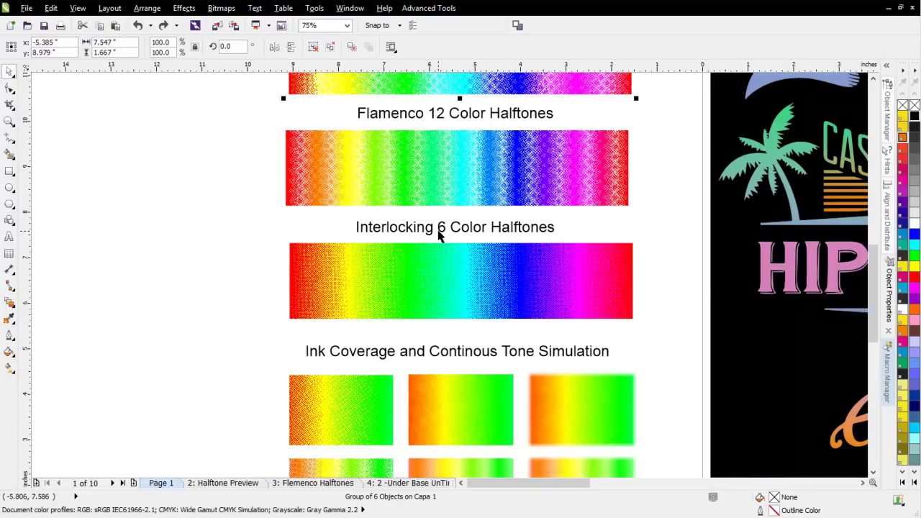
{"action": "left_click", "coordinate": [329, 274]}
{"action": "scroll", "coordinate": [449, 276], "scroll_direction": "up", "scroll_amount": 6}
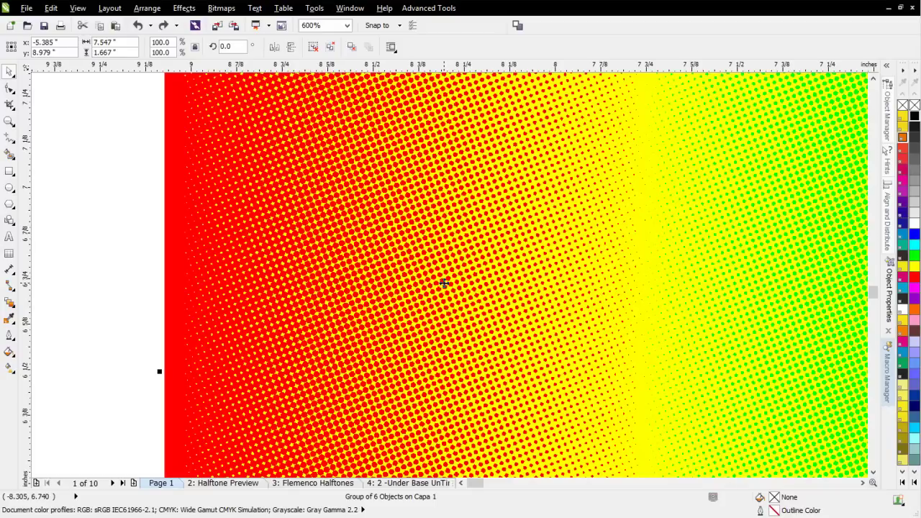
{"action": "scroll", "coordinate": [444, 283], "scroll_direction": "down", "scroll_amount": 4}
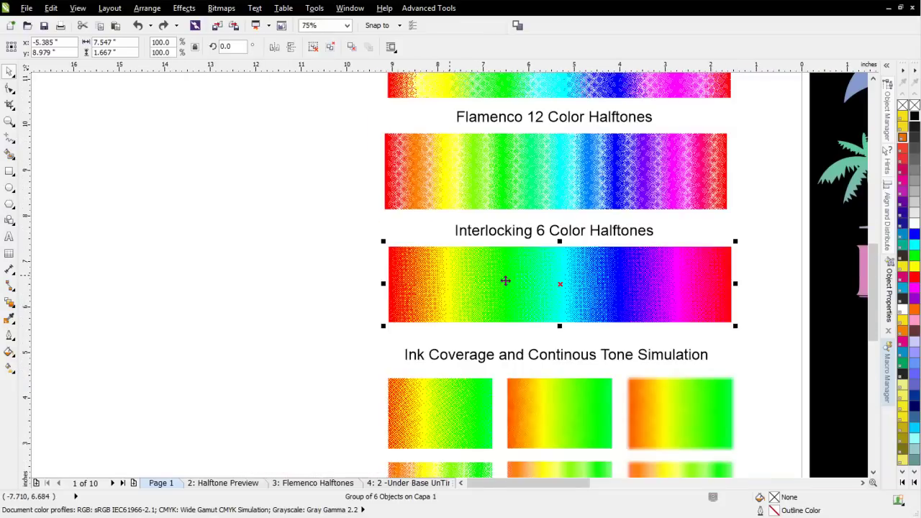
{"action": "scroll", "coordinate": [505, 281], "scroll_direction": "down", "scroll_amount": 2}
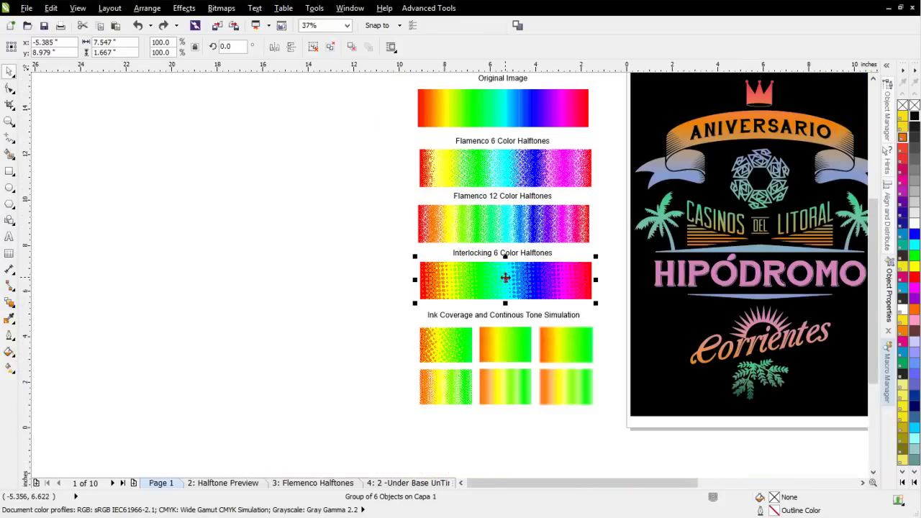
{"action": "left_click", "coordinate": [221, 8]}
{"action": "left_click", "coordinate": [236, 24]}
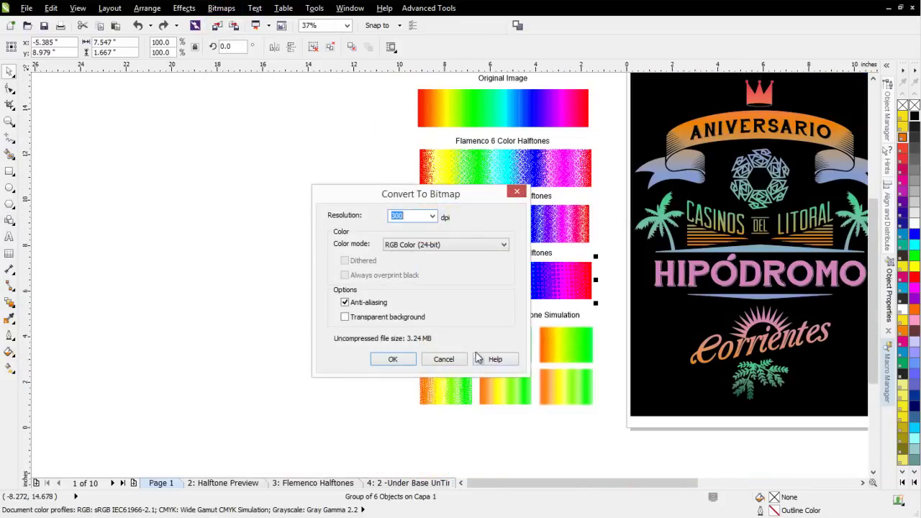
{"action": "left_click", "coordinate": [394, 359]}
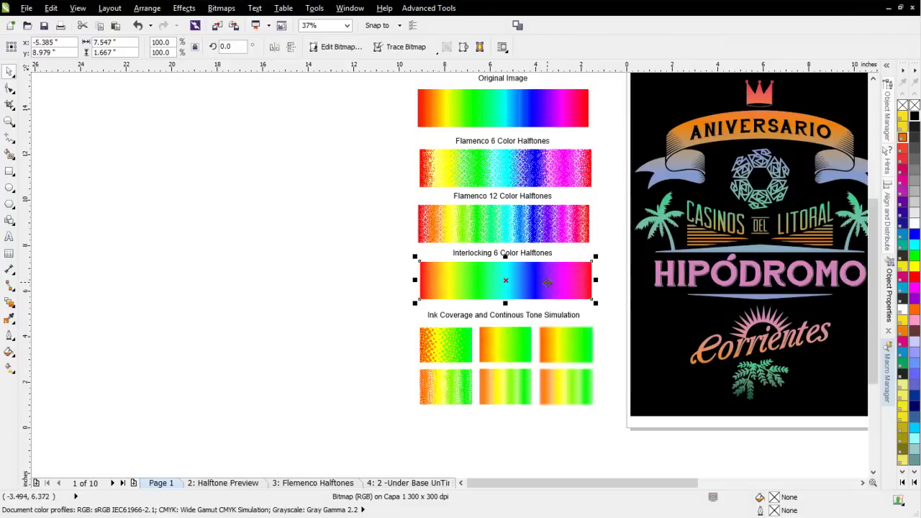
{"action": "key", "text": "ctrl+z"}
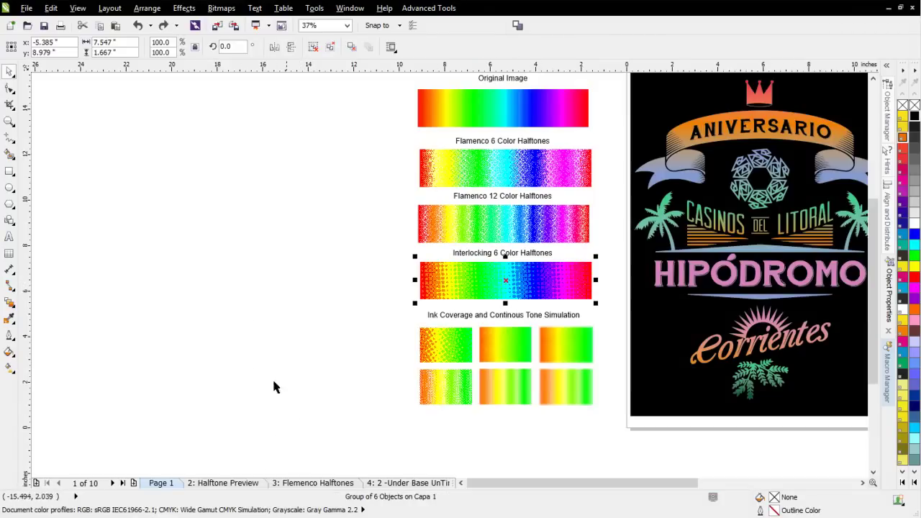
{"action": "scroll", "coordinate": [273, 387], "scroll_direction": "down", "scroll_amount": 1}
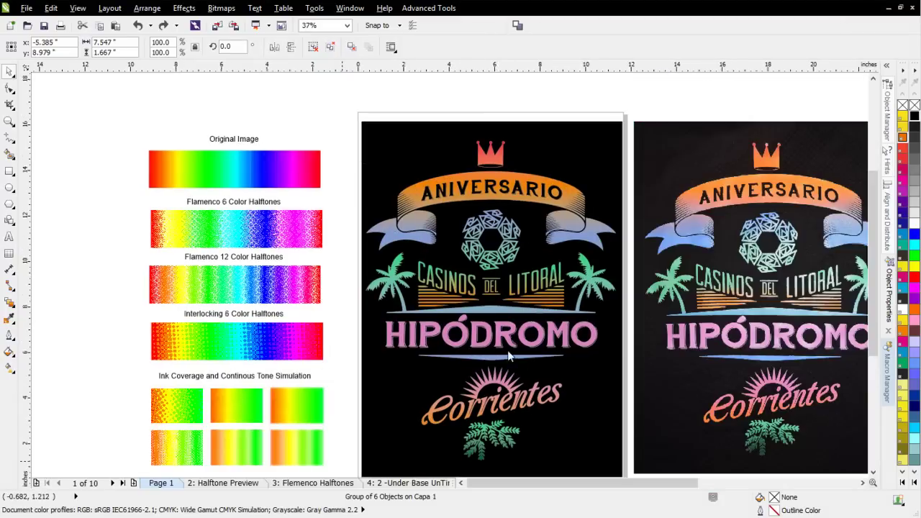
On the Halftone Preview page, delete the black background and zoom in on the halftoned logo's dots
{"action": "left_click", "coordinate": [243, 487]}
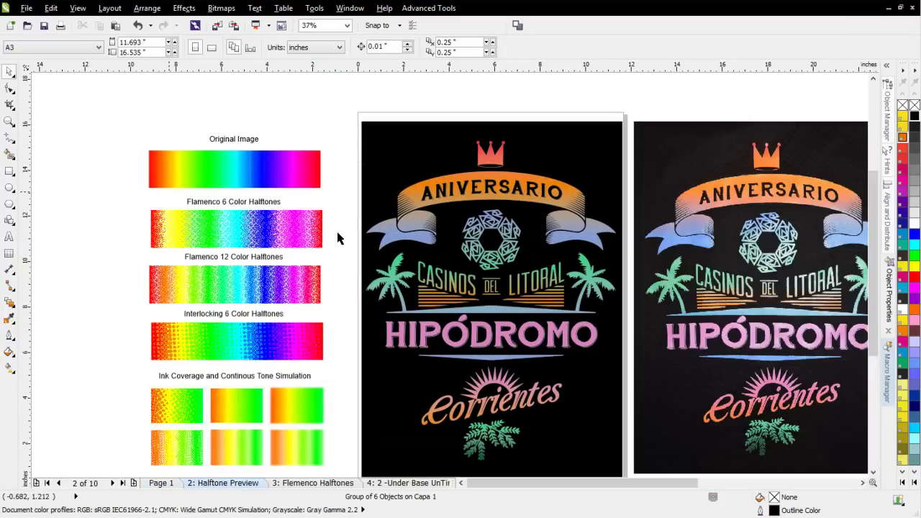
{"action": "key", "text": "Delete"}
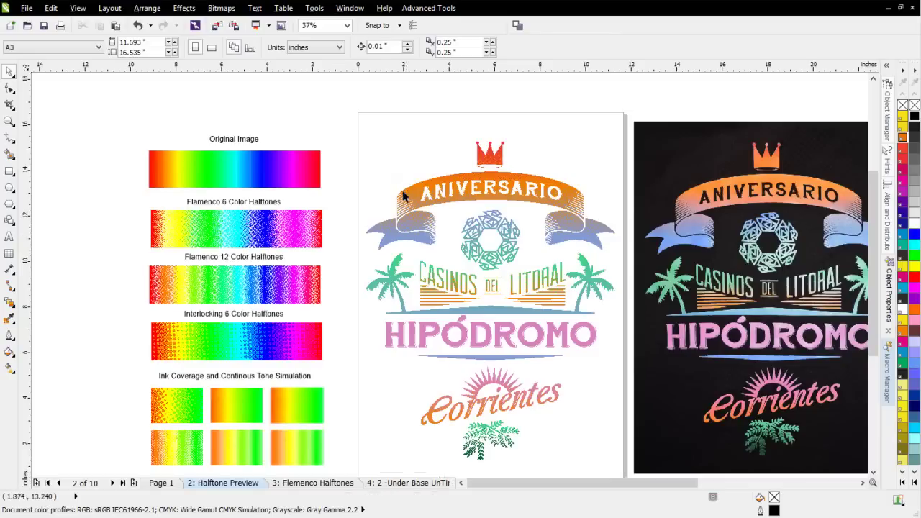
{"action": "left_click", "coordinate": [421, 203]}
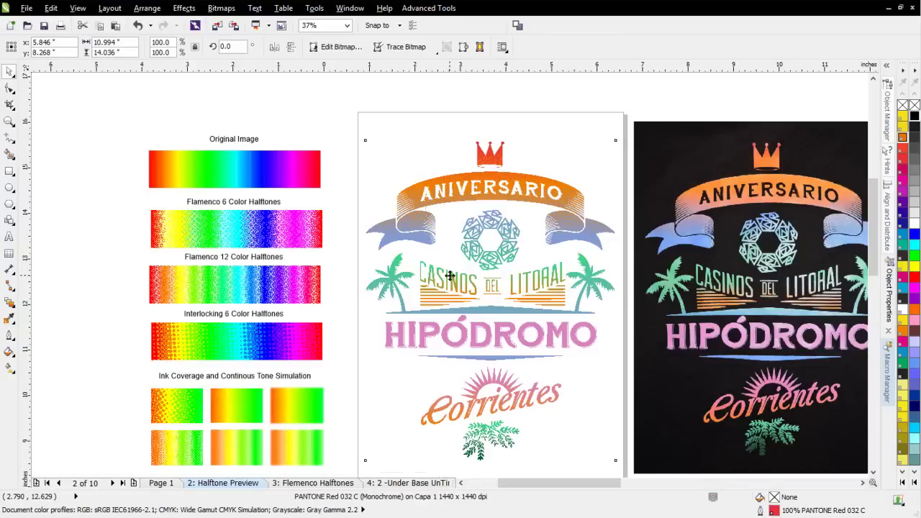
{"action": "scroll", "coordinate": [449, 275], "scroll_direction": "up", "scroll_amount": 5}
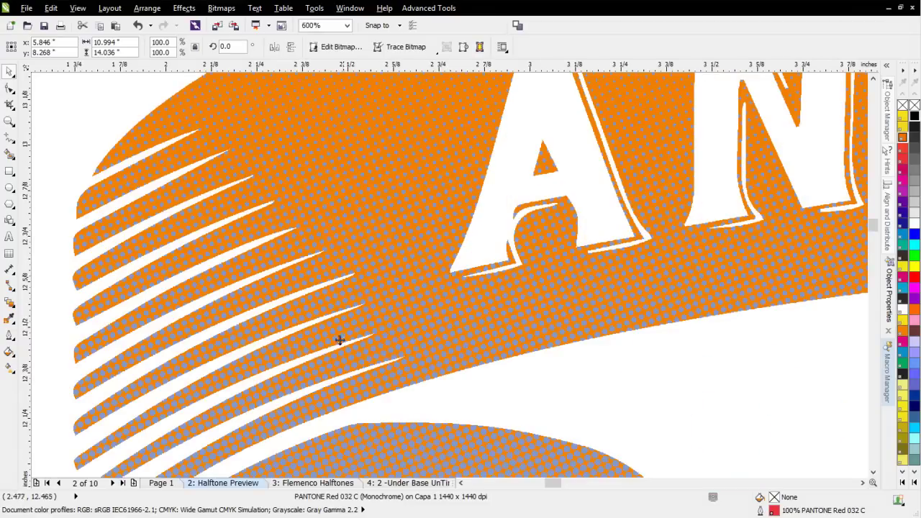
{"action": "scroll", "coordinate": [448, 271], "scroll_direction": "down", "scroll_amount": 1}
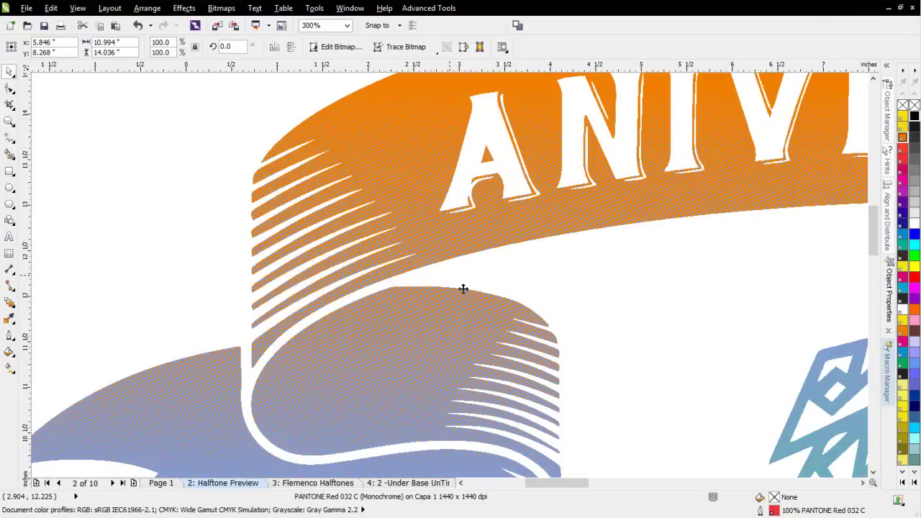
{"action": "scroll", "coordinate": [463, 288], "scroll_direction": "down", "scroll_amount": 1}
{"action": "scroll", "coordinate": [463, 289], "scroll_direction": "up", "scroll_amount": 1}
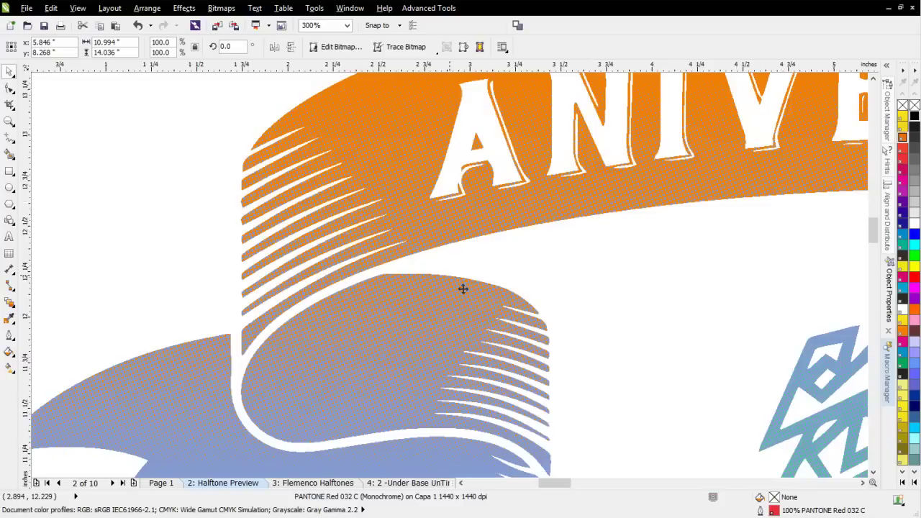
{"action": "scroll", "coordinate": [449, 275], "scroll_direction": "up", "scroll_amount": 1}
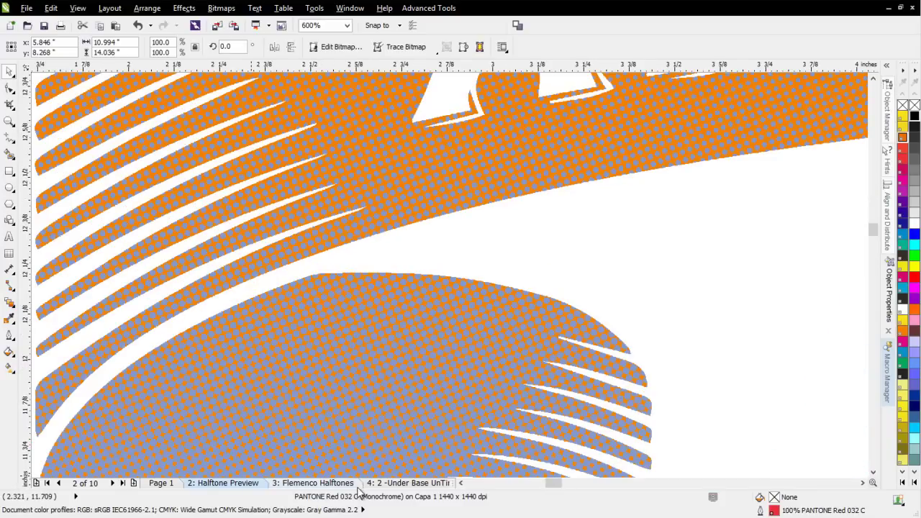
{"action": "left_click", "coordinate": [333, 486]}
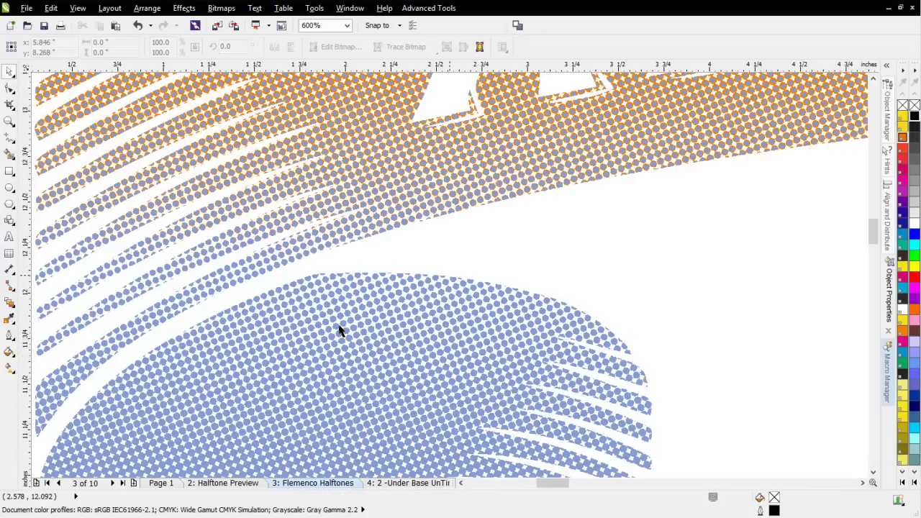
{"action": "scroll", "coordinate": [341, 331], "scroll_direction": "down", "scroll_amount": 2}
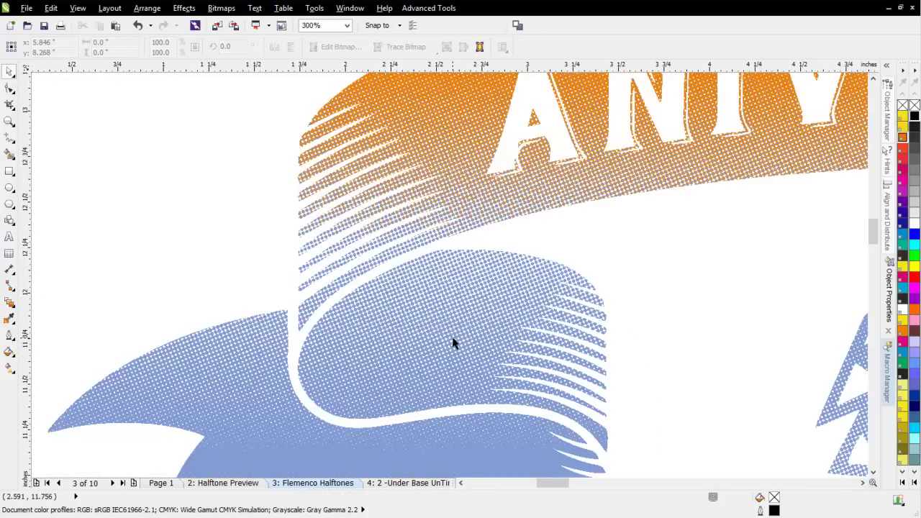
{"action": "scroll", "coordinate": [433, 285], "scroll_direction": "down", "scroll_amount": 2}
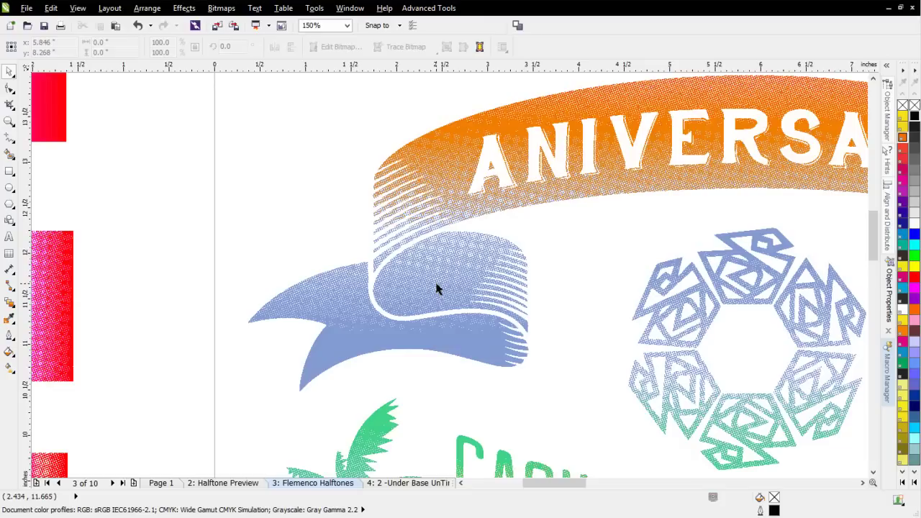
{"action": "left_click", "coordinate": [238, 484]}
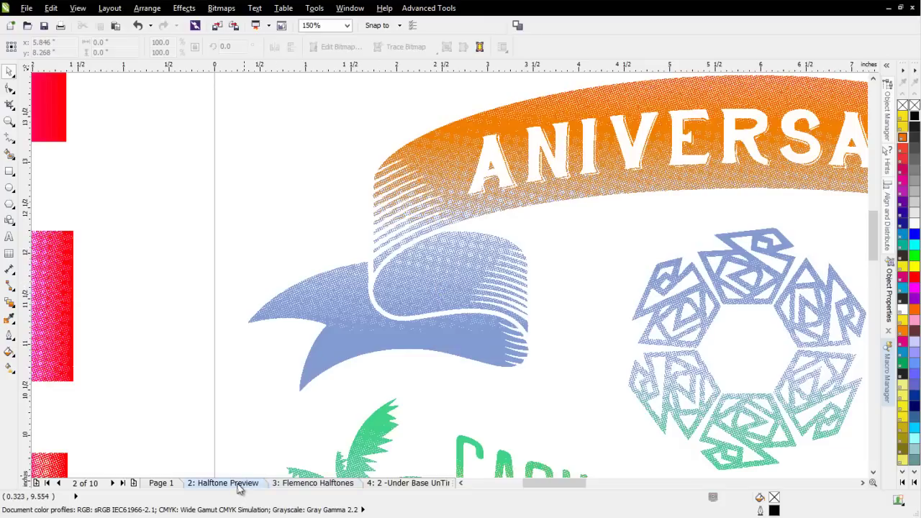
{"action": "left_click", "coordinate": [310, 487]}
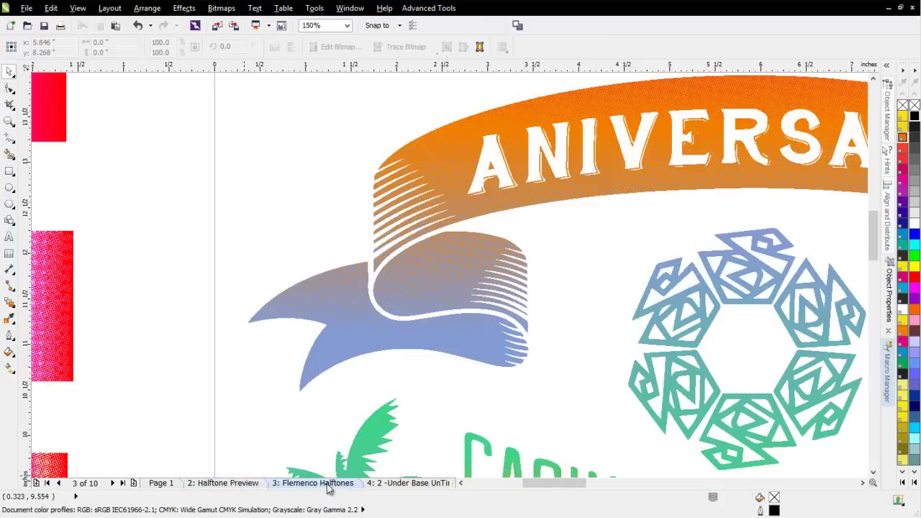
{"action": "left_click", "coordinate": [242, 488]}
{"action": "scroll", "coordinate": [360, 223], "scroll_direction": "down", "scroll_amount": 1}
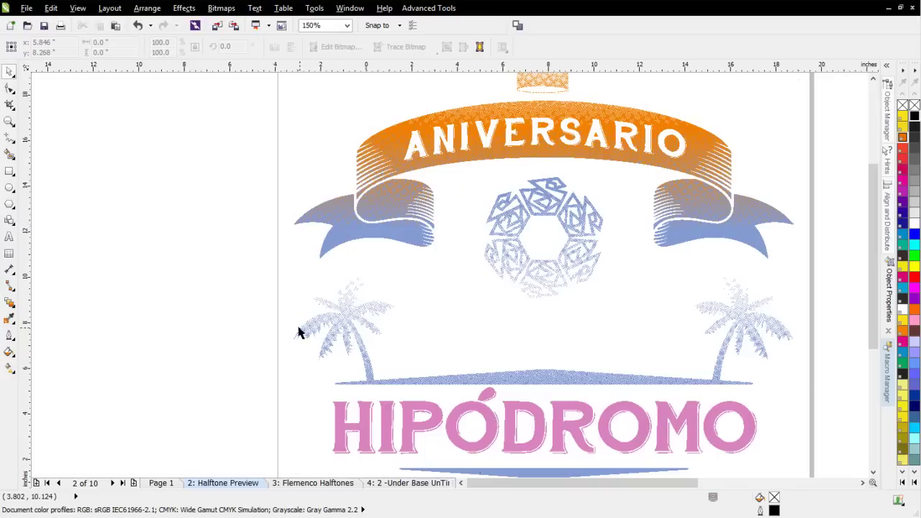
{"action": "scroll", "coordinate": [301, 332], "scroll_direction": "down", "scroll_amount": 2}
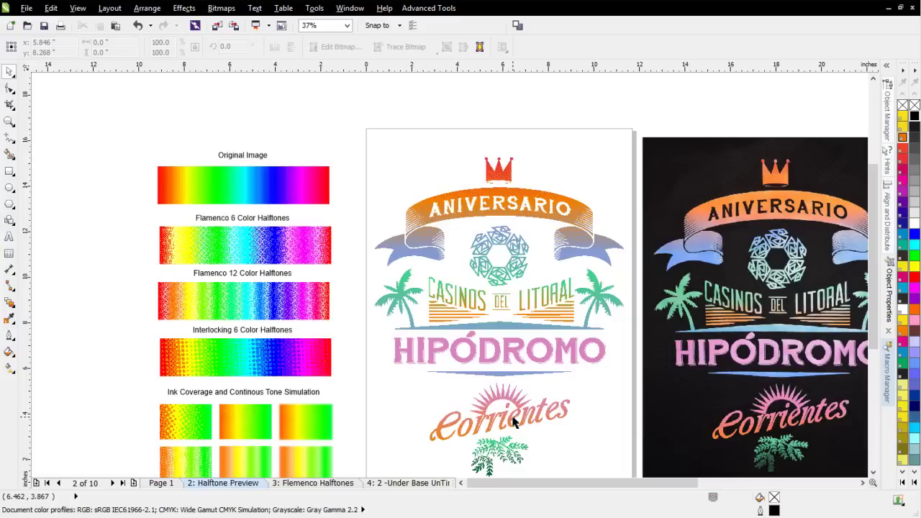
Switch to the Untitled-1 document holding the Aniversario Hipódromo design
{"action": "left_click", "coordinate": [351, 10]}
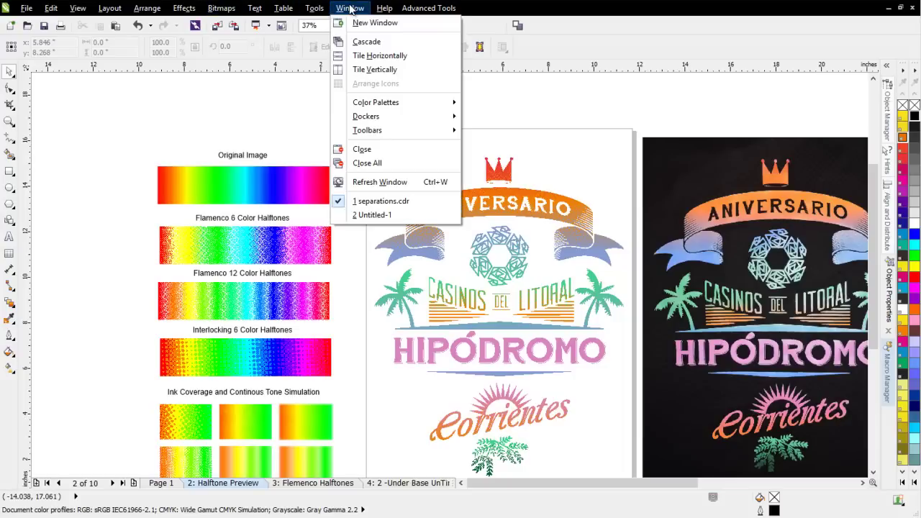
{"action": "left_click", "coordinate": [374, 215]}
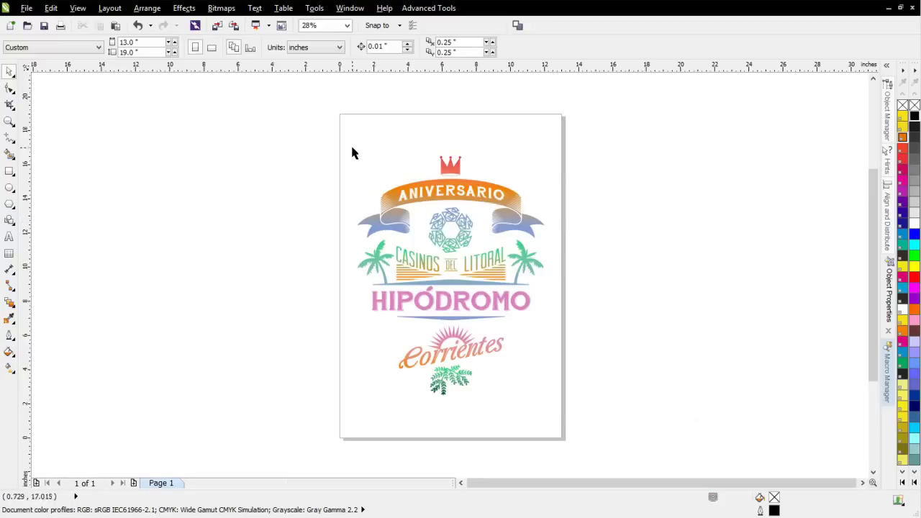
{"action": "scroll", "coordinate": [427, 226], "scroll_direction": "up", "scroll_amount": 2}
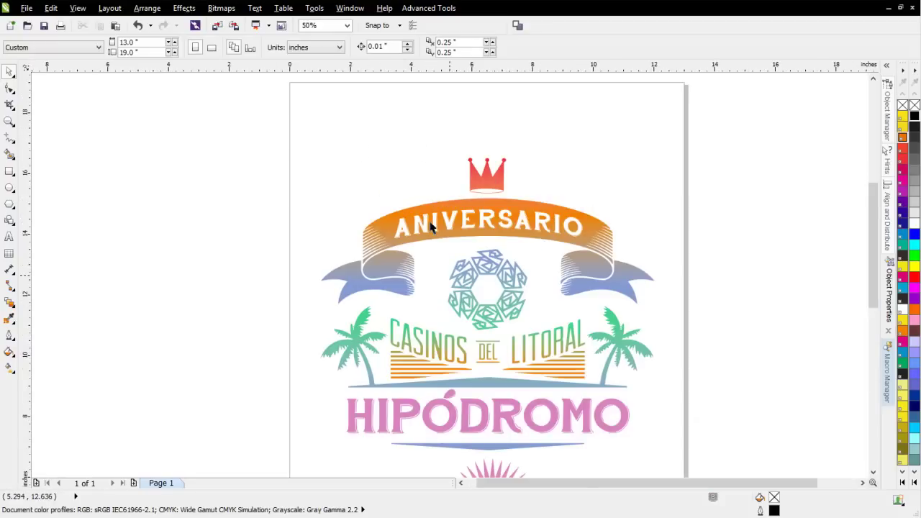
Launch Simple Seps 4, move it aside, view its colour and separation tabs, then minimize it
{"action": "left_click", "coordinate": [442, 10]}
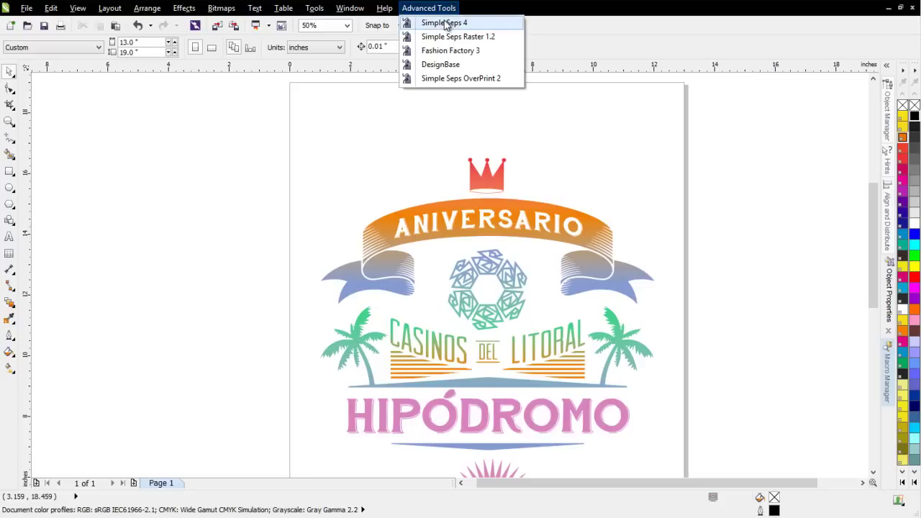
{"action": "left_click", "coordinate": [445, 23]}
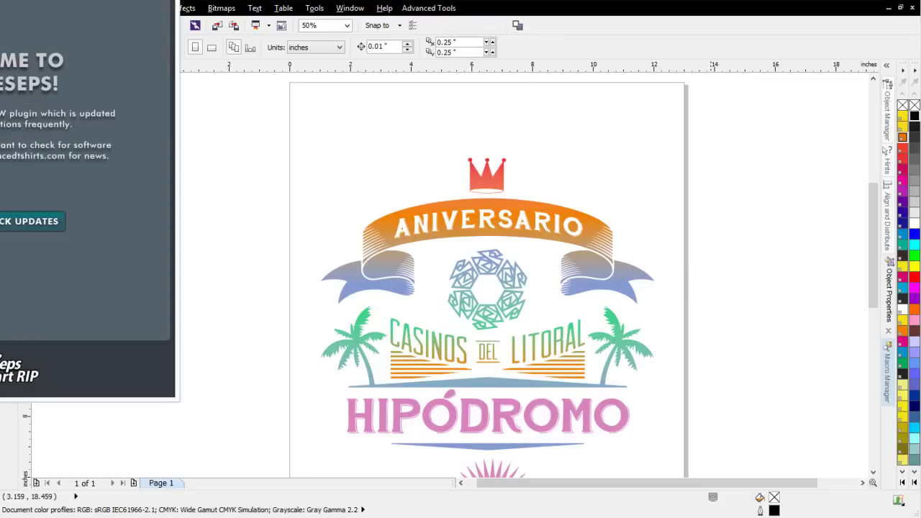
{"action": "left_click_drag", "start_coordinate": [177, 72], "coordinate": [853, 37]}
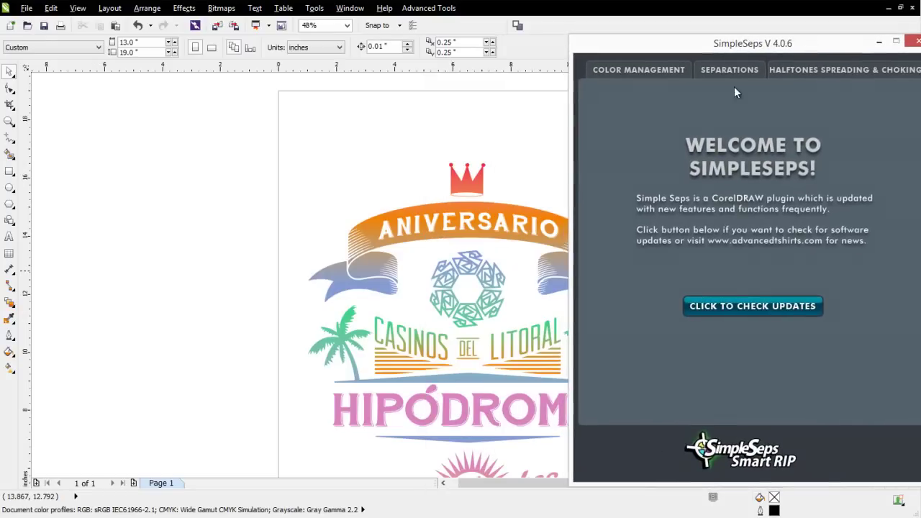
{"action": "left_click", "coordinate": [662, 72]}
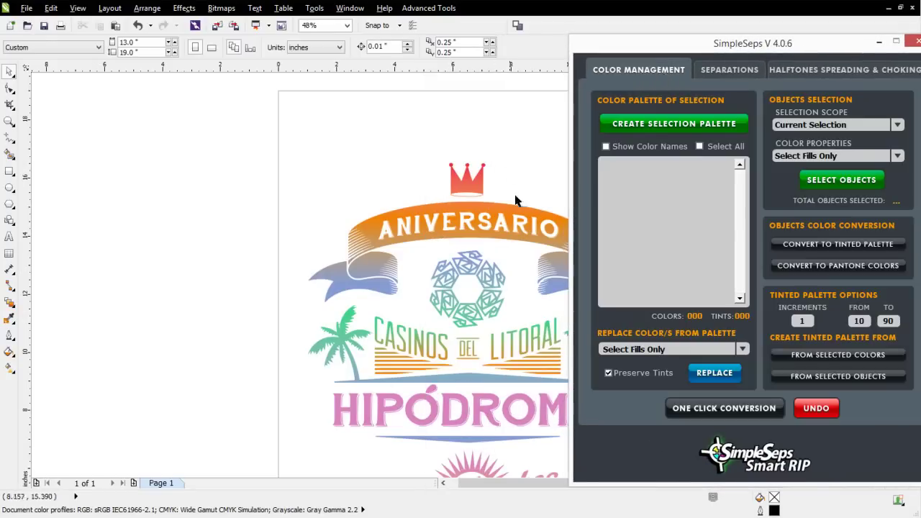
{"action": "left_click", "coordinate": [721, 69]}
{"action": "left_click", "coordinate": [878, 42]}
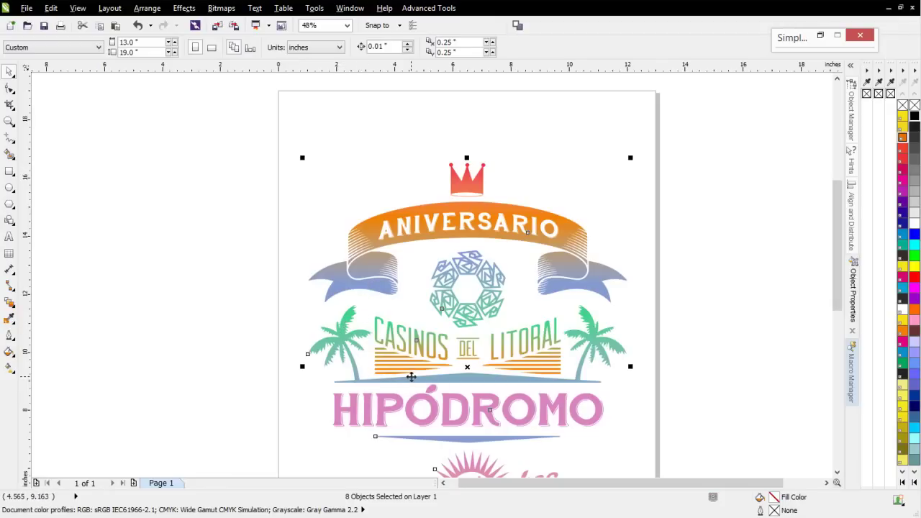
Scroll the page, deselect everything and select the orange stripes under CASINOS DEL LITORAL
{"action": "left_click_drag", "start_coordinate": [837, 262], "coordinate": [837, 298]}
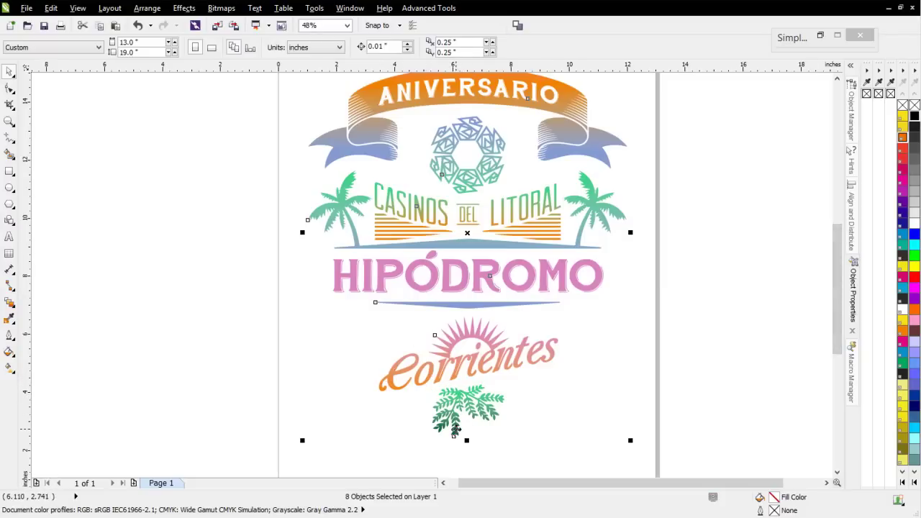
{"action": "left_click_drag", "start_coordinate": [837, 282], "coordinate": [841, 246]}
{"action": "left_click", "coordinate": [195, 174]}
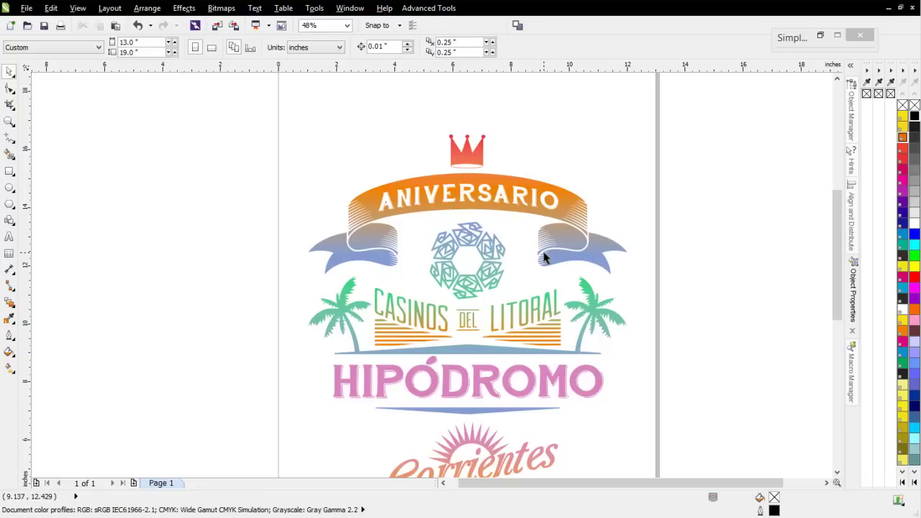
{"action": "left_click", "coordinate": [515, 345]}
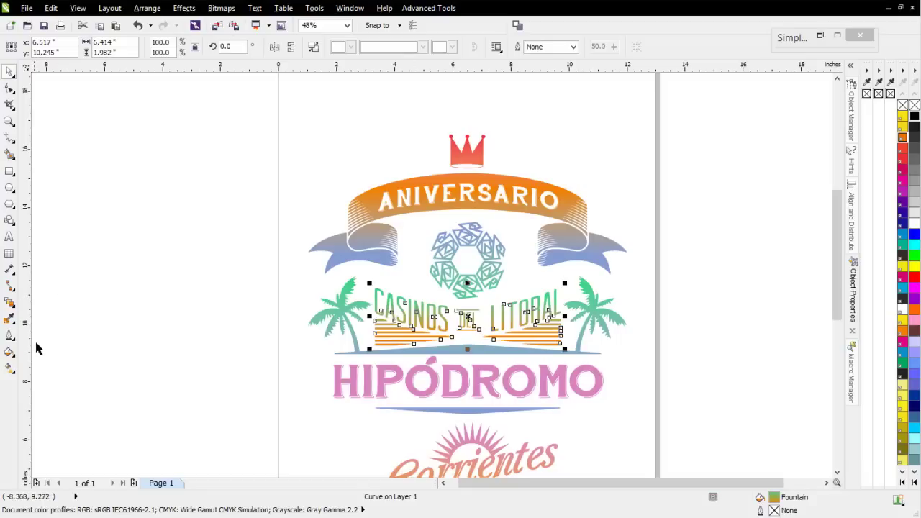
Recolour the stripes' orange gradient node to yellow with the Interactive Fill tool
{"action": "left_click", "coordinate": [9, 368]}
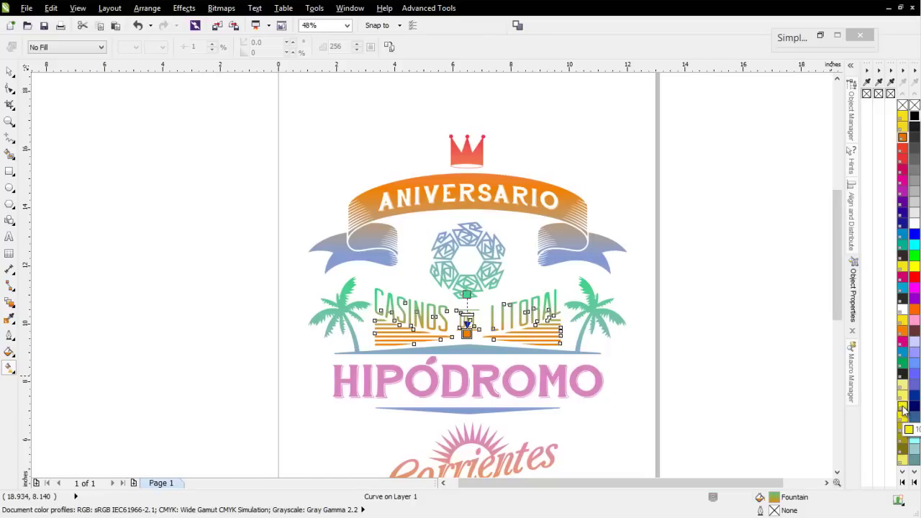
{"action": "left_click_drag", "start_coordinate": [904, 410], "coordinate": [467, 335]}
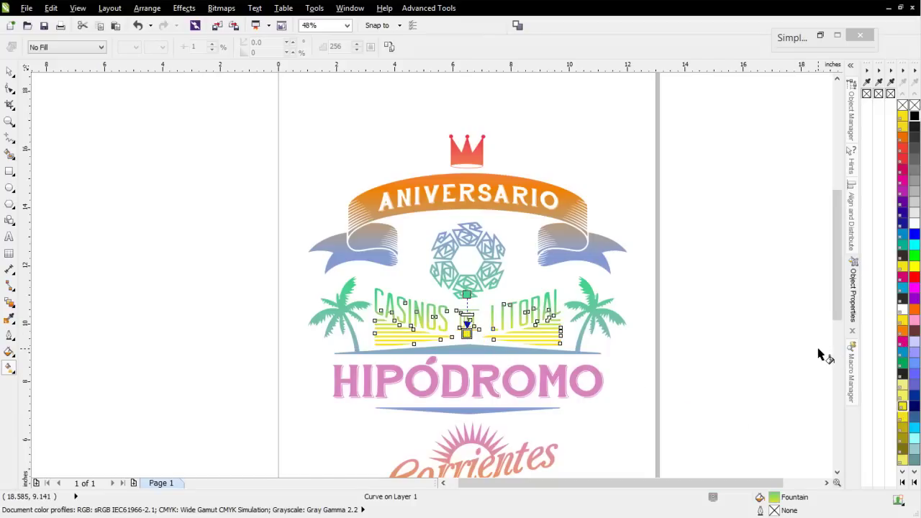
{"action": "left_click", "coordinate": [10, 71]}
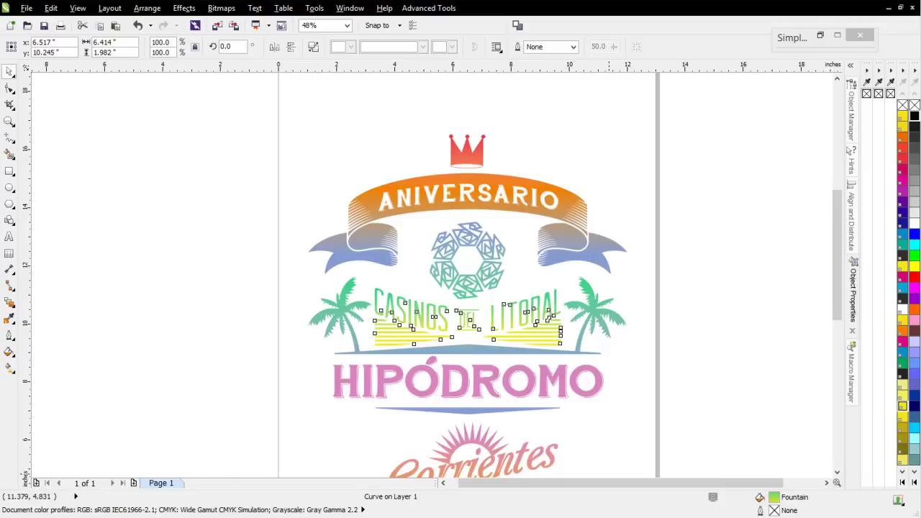
In SimpleSeps, set Raster Type to HalfTones with an untinted, choked WHITEBASE
{"action": "left_click", "coordinate": [821, 36]}
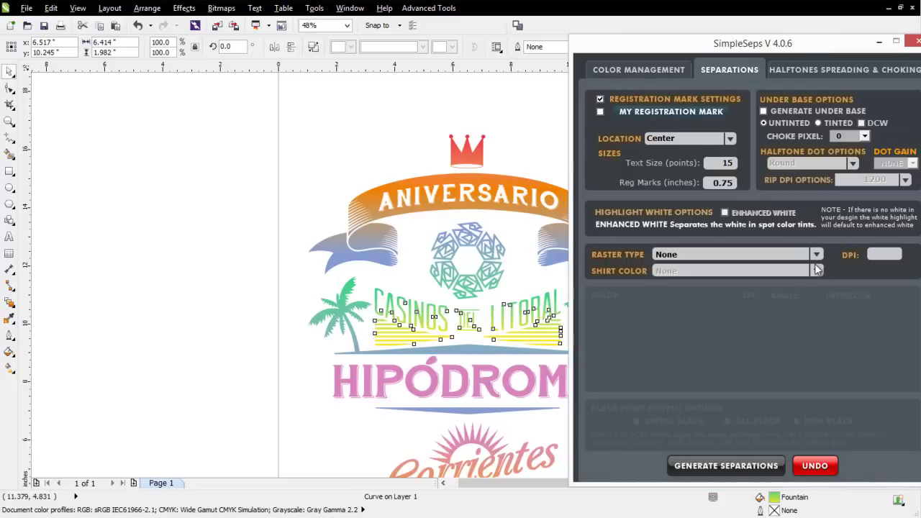
{"action": "left_click", "coordinate": [816, 254]}
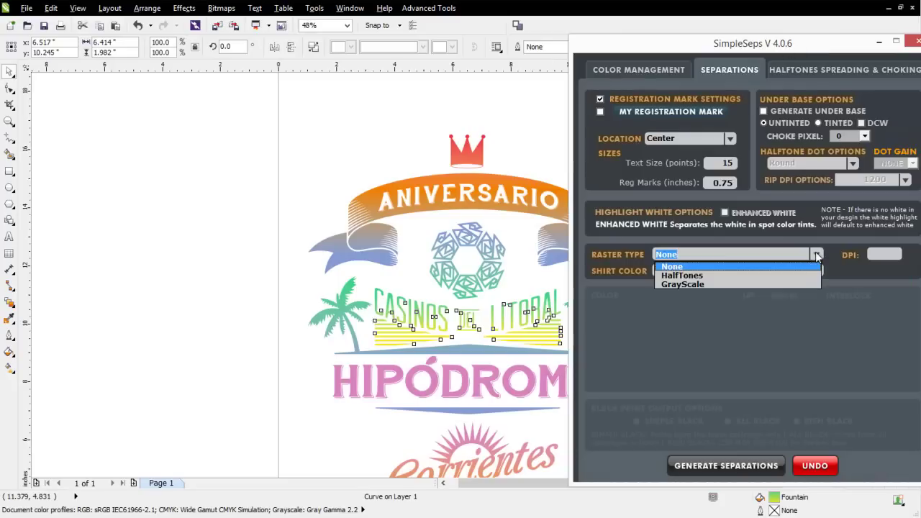
{"action": "left_click", "coordinate": [763, 275]}
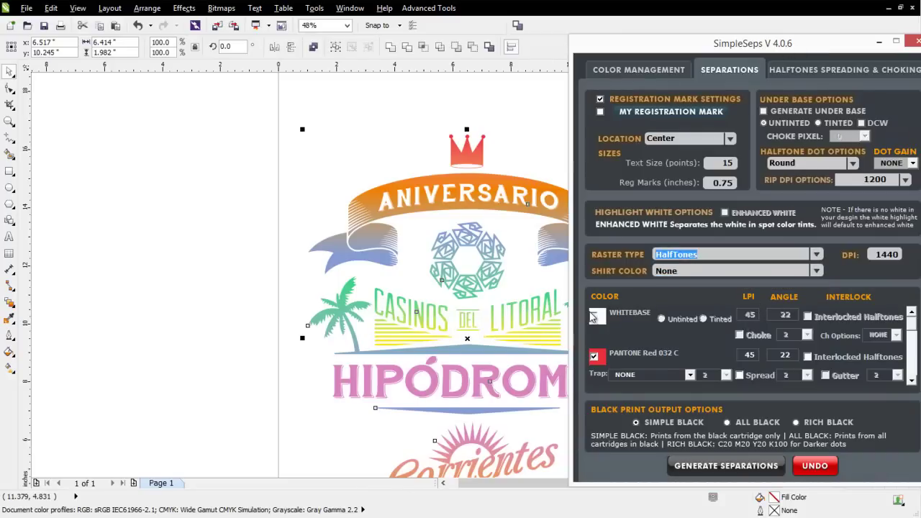
{"action": "left_click", "coordinate": [593, 318]}
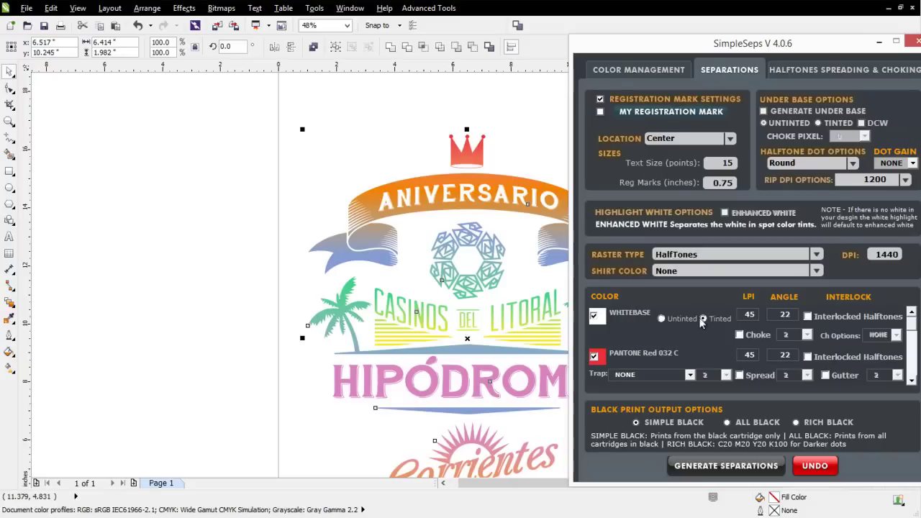
{"action": "left_click", "coordinate": [662, 319]}
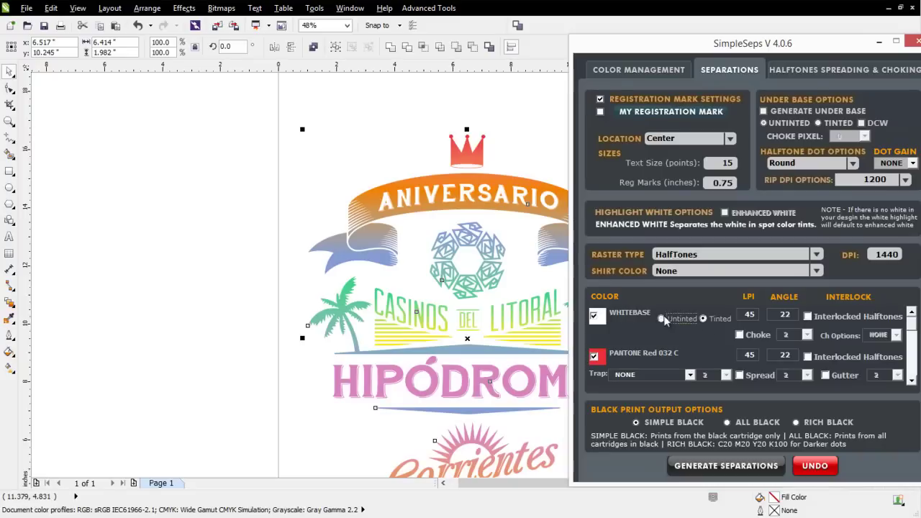
{"action": "left_click", "coordinate": [739, 335]}
Tick Interlocked Halftones for PANTONE 1505 C, choose All Black, and generate the separations
{"action": "scroll", "coordinate": [912, 335], "scroll_direction": "down", "scroll_amount": 2}
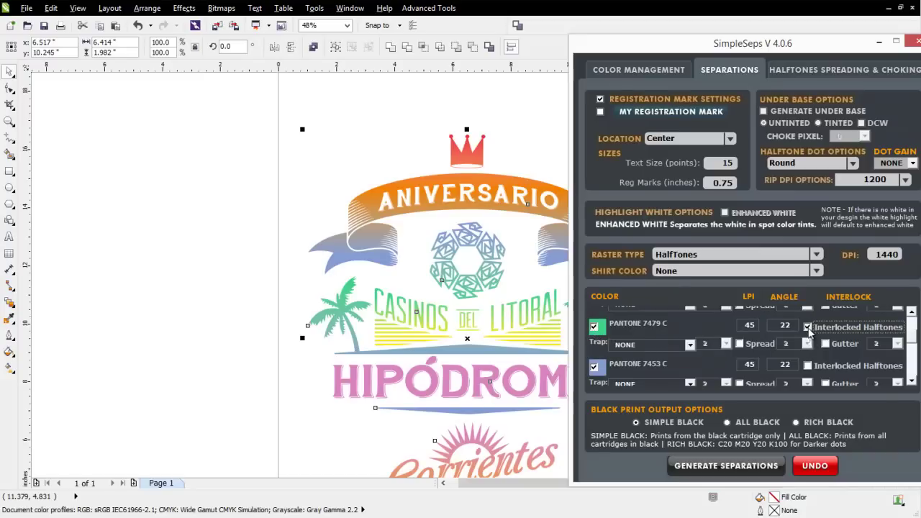
{"action": "scroll", "coordinate": [912, 362], "scroll_direction": "down", "scroll_amount": 2}
{"action": "scroll", "coordinate": [912, 362], "scroll_direction": "down", "scroll_amount": 1}
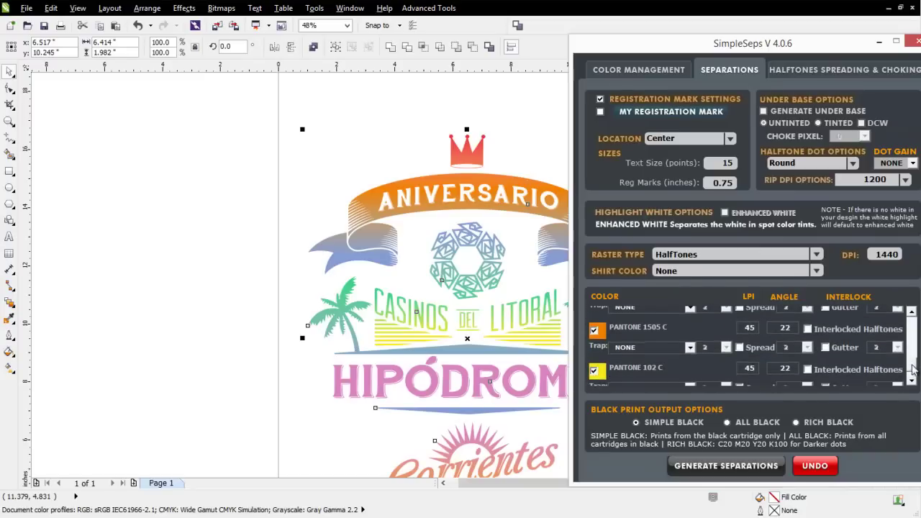
{"action": "left_click", "coordinate": [808, 329]}
{"action": "left_click", "coordinate": [727, 423]}
{"action": "left_click", "coordinate": [726, 466]}
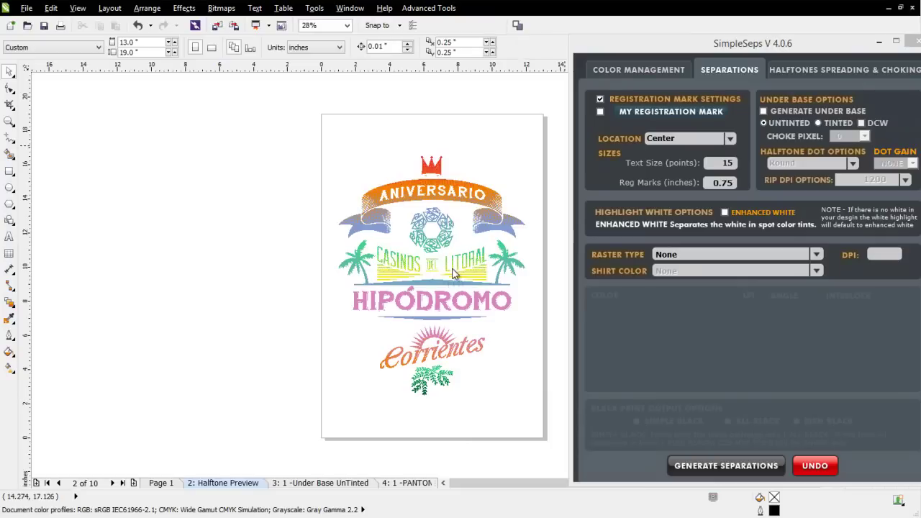
Minimize SimpleSeps and compare Page 1's original artwork with the Halftone Preview page
{"action": "left_click", "coordinate": [879, 42]}
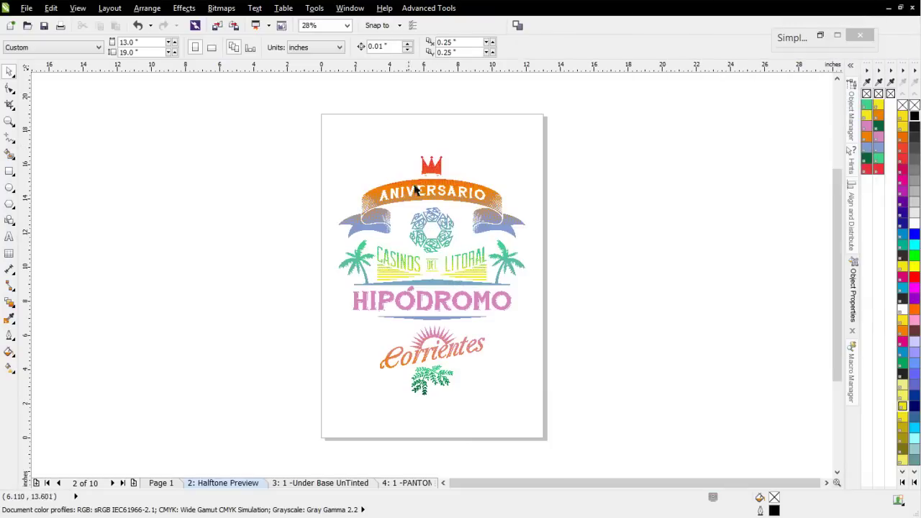
{"action": "left_click", "coordinate": [161, 484]}
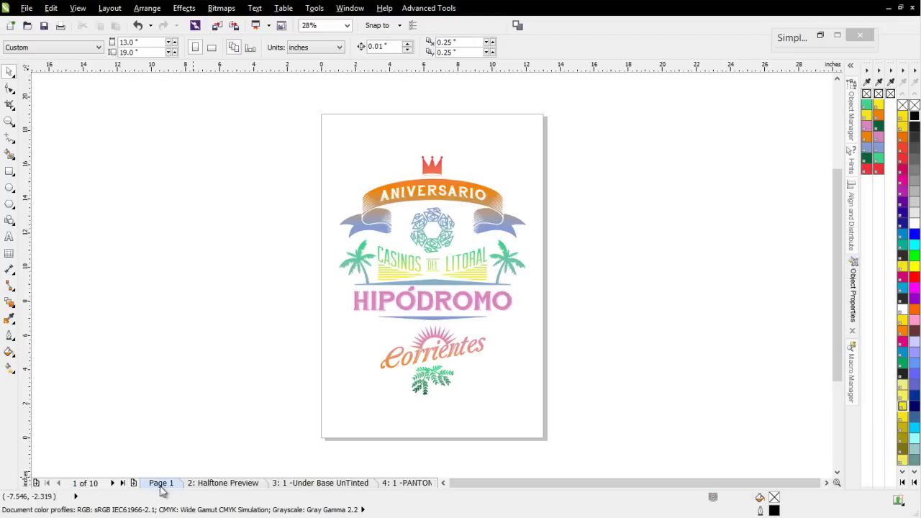
{"action": "left_click", "coordinate": [210, 484]}
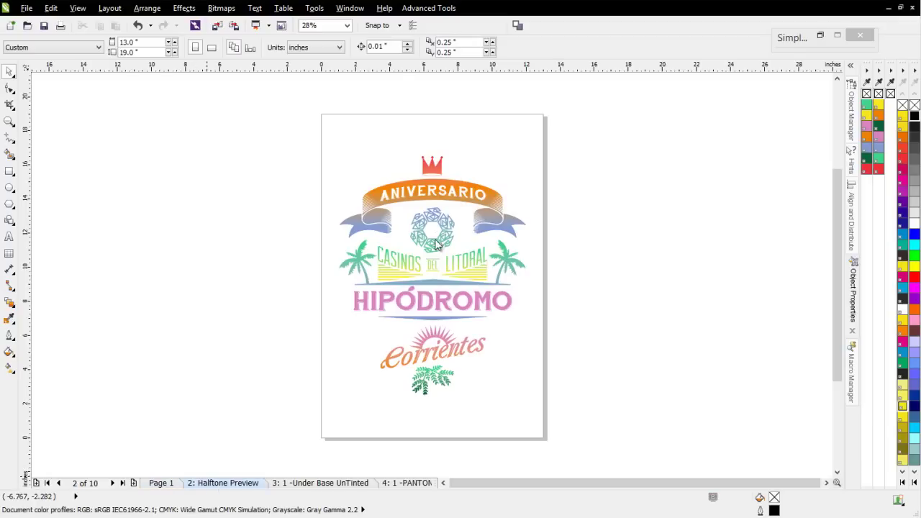
Select the halftone preview artwork and zoom in and out to inspect its dots
{"action": "left_click", "coordinate": [407, 271]}
{"action": "scroll", "coordinate": [430, 274], "scroll_direction": "up", "scroll_amount": 2}
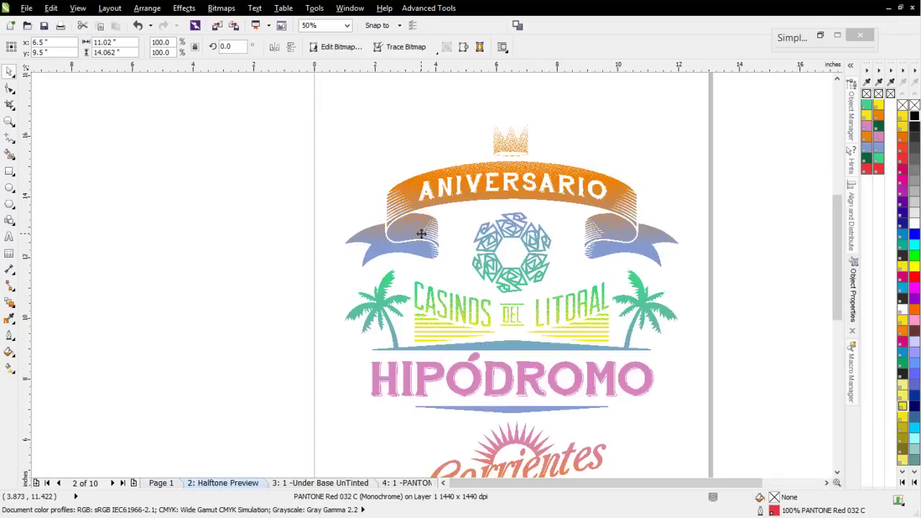
{"action": "scroll", "coordinate": [429, 275], "scroll_direction": "up", "scroll_amount": 4}
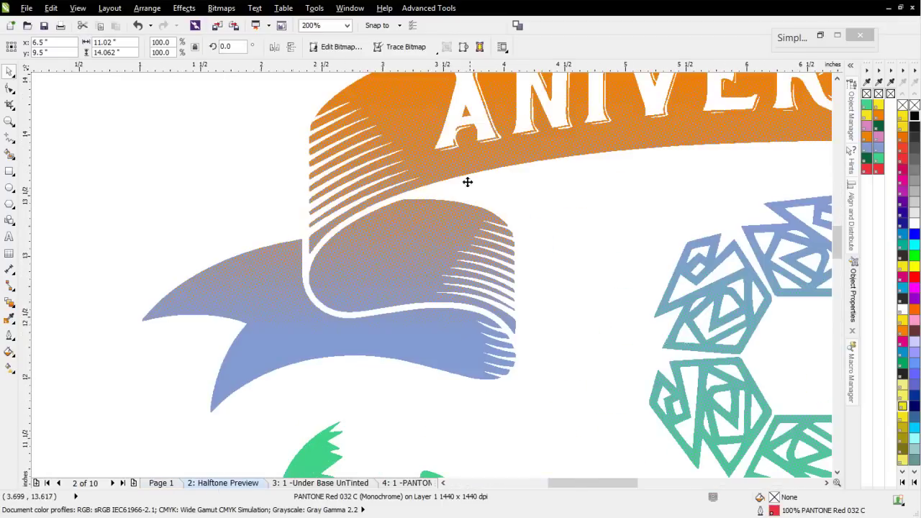
{"action": "scroll", "coordinate": [428, 281], "scroll_direction": "down", "scroll_amount": 4}
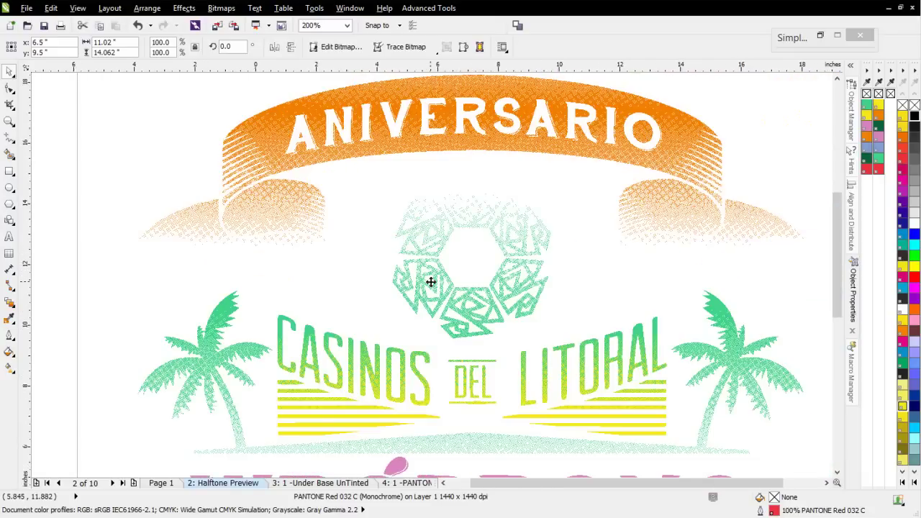
{"action": "scroll", "coordinate": [415, 334], "scroll_direction": "down", "scroll_amount": 3}
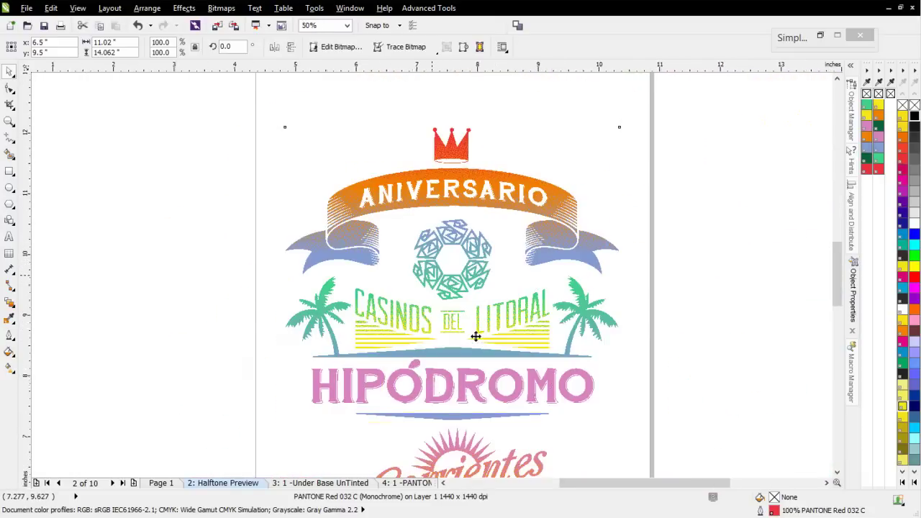
{"action": "scroll", "coordinate": [431, 276], "scroll_direction": "up", "scroll_amount": 1}
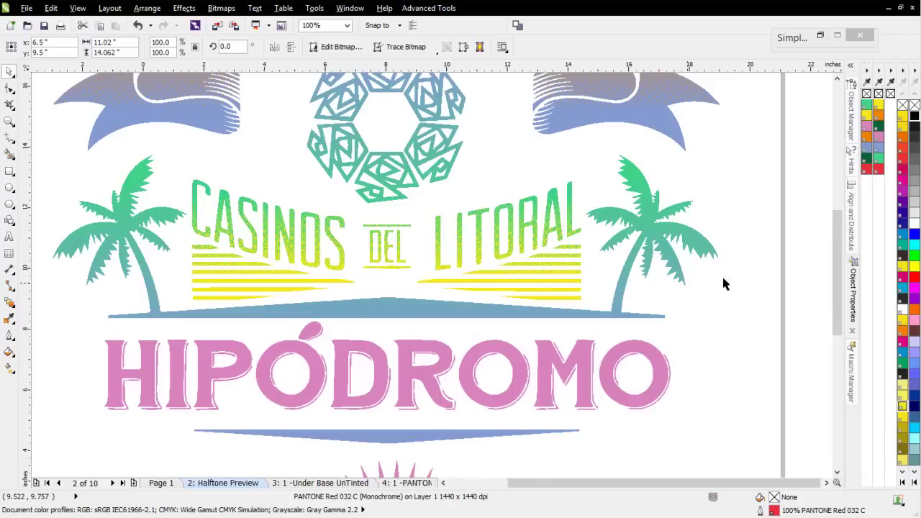
{"action": "scroll", "coordinate": [676, 279], "scroll_direction": "down", "scroll_amount": 1}
Select the stacked yellow PANTONE 102 C stripes bitmap and recolour it to PANTONE 1505 C
{"action": "left_click", "coordinate": [680, 267]}
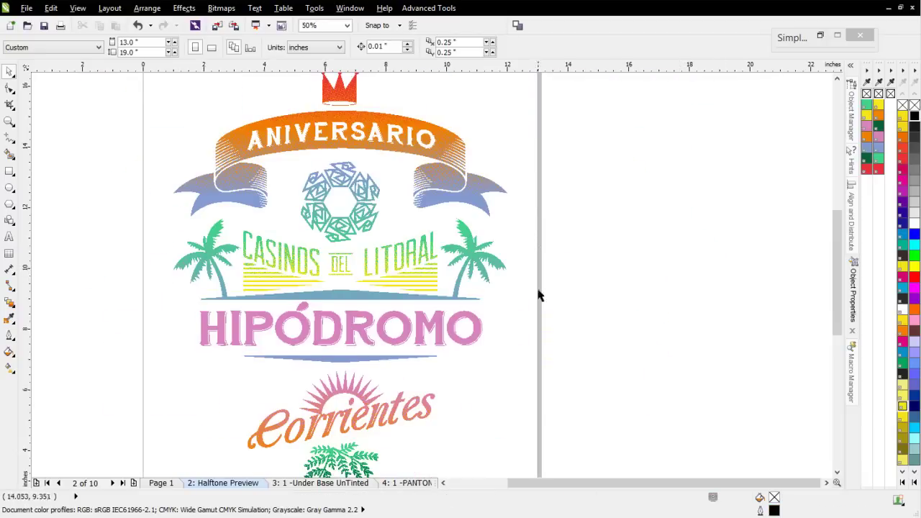
{"action": "left_click", "coordinate": [406, 288]}
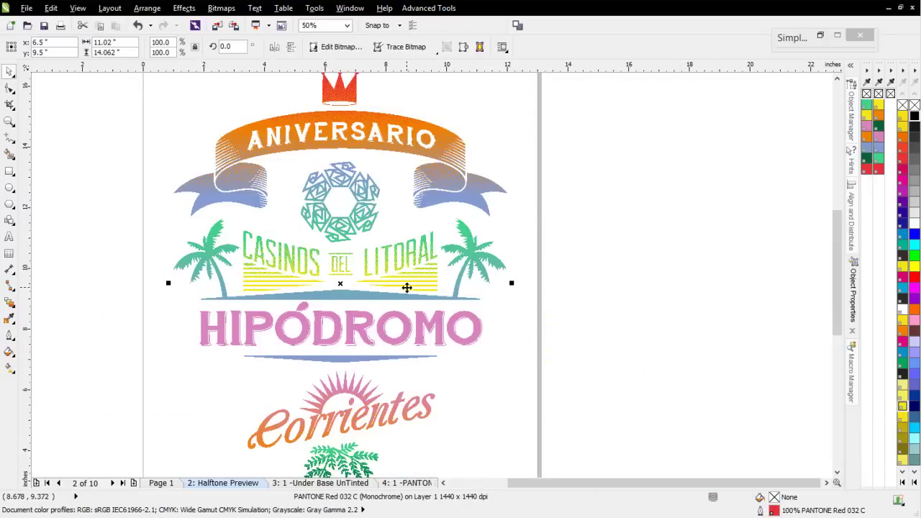
{"action": "left_click", "coordinate": [410, 286], "text": "alt"}
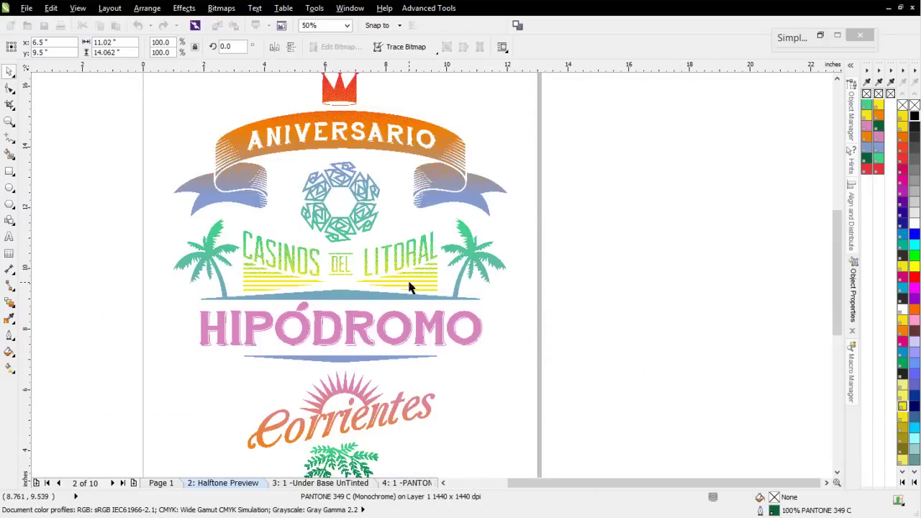
{"action": "left_click", "coordinate": [410, 287], "text": "alt"}
{"action": "left_click", "coordinate": [408, 287], "text": "alt"}
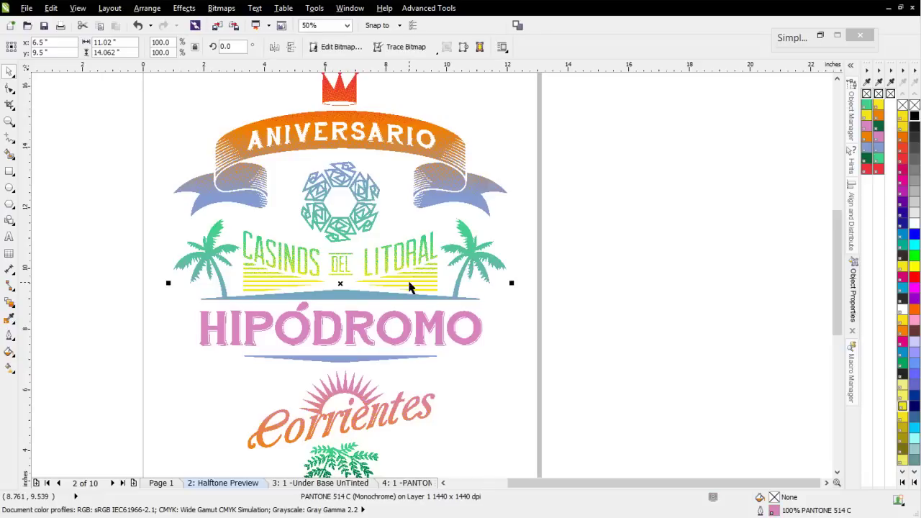
{"action": "left_click", "coordinate": [878, 118]}
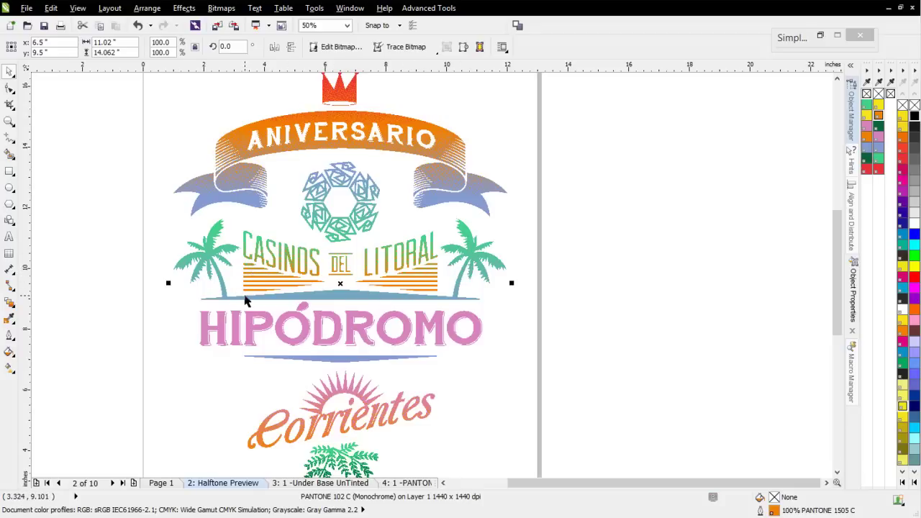
{"action": "scroll", "coordinate": [426, 285], "scroll_direction": "up", "scroll_amount": 2}
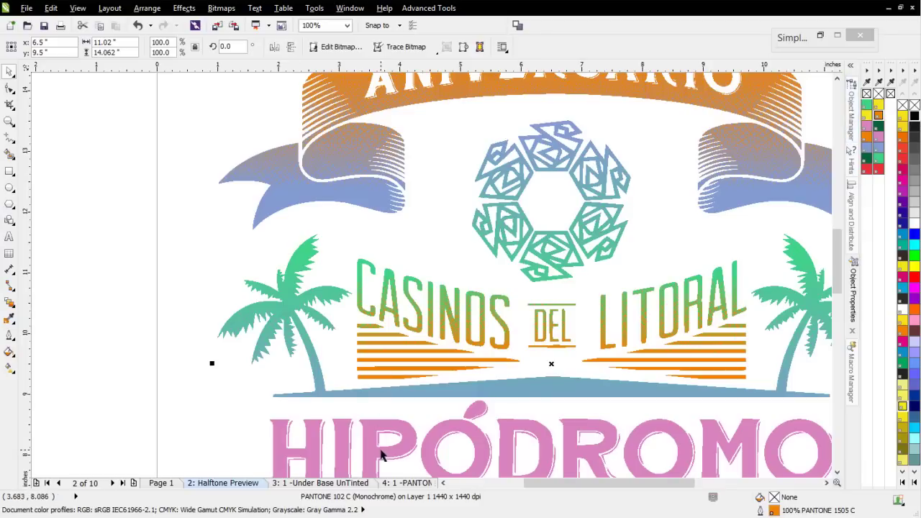
Page through the separation pages to page 9, the PANTONE 102 C plate
{"action": "left_click", "coordinate": [401, 485]}
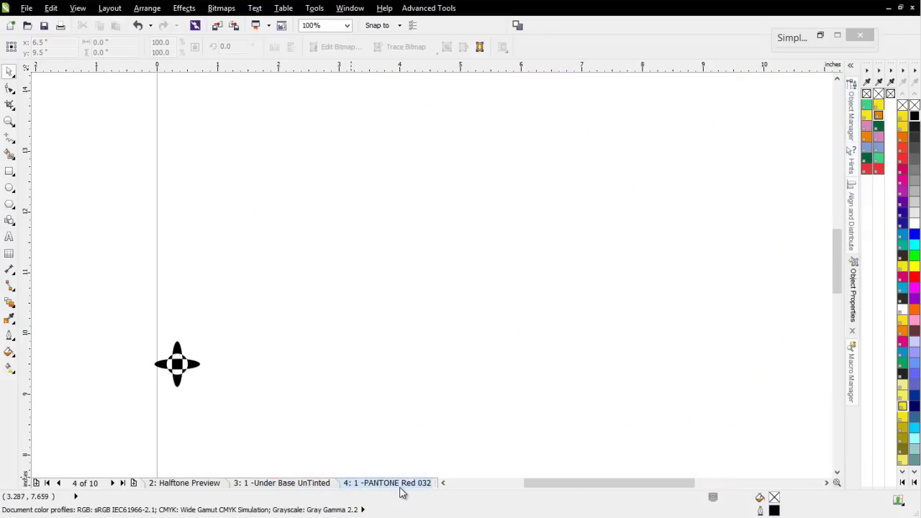
{"action": "left_click", "coordinate": [112, 485]}
{"action": "left_click", "coordinate": [112, 485]}
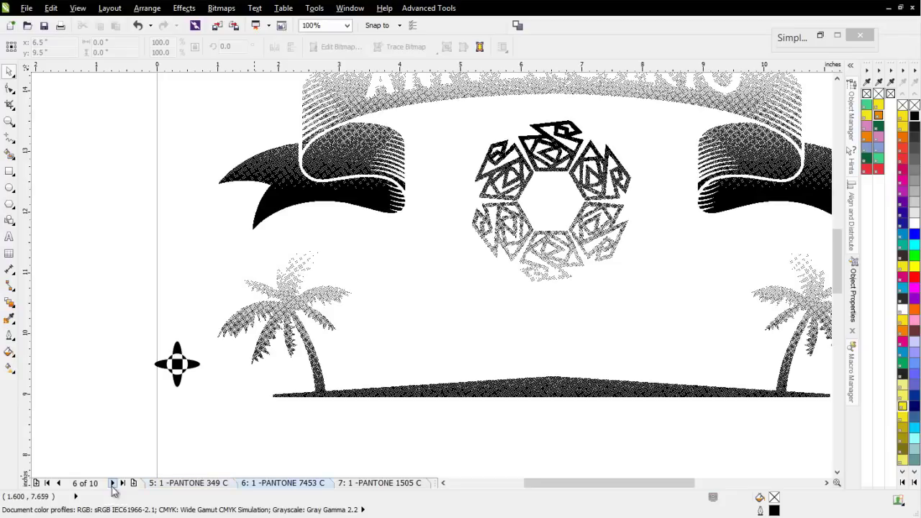
{"action": "left_click", "coordinate": [112, 485]}
{"action": "left_click", "coordinate": [112, 485]}
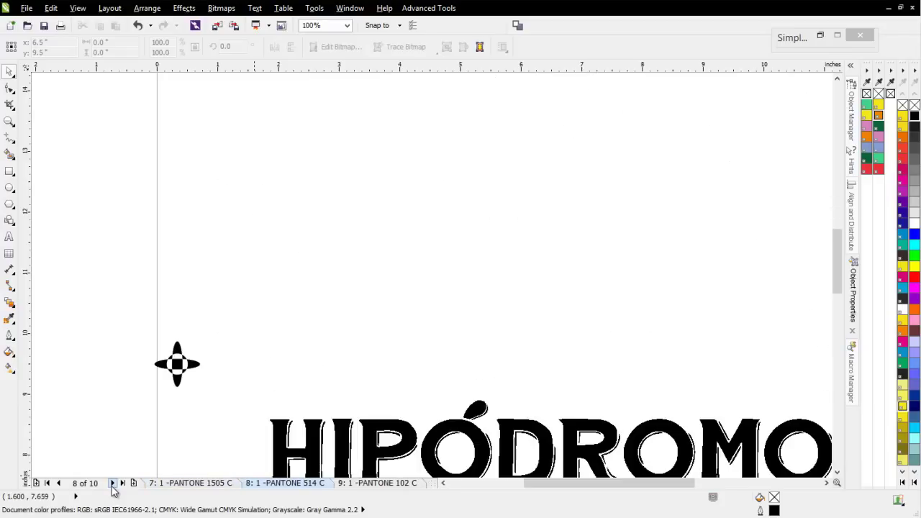
{"action": "left_click", "coordinate": [398, 486]}
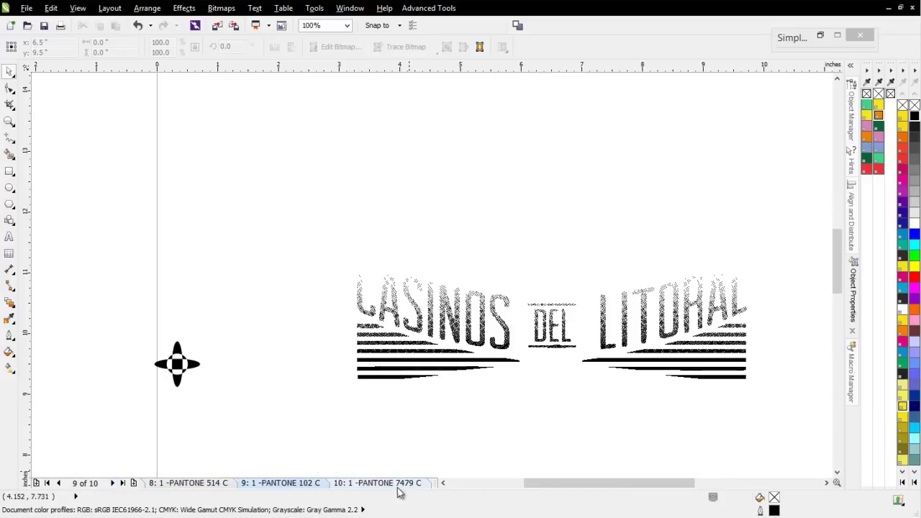
Copy the yellow CASINOS DEL LITORAL plate artwork to the clipboard
{"action": "left_click", "coordinate": [422, 350]}
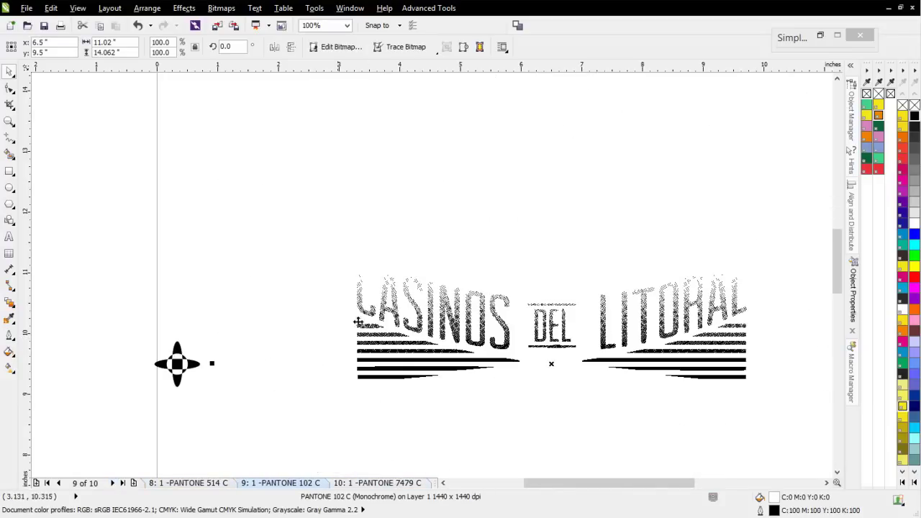
{"action": "left_click", "coordinate": [100, 27]}
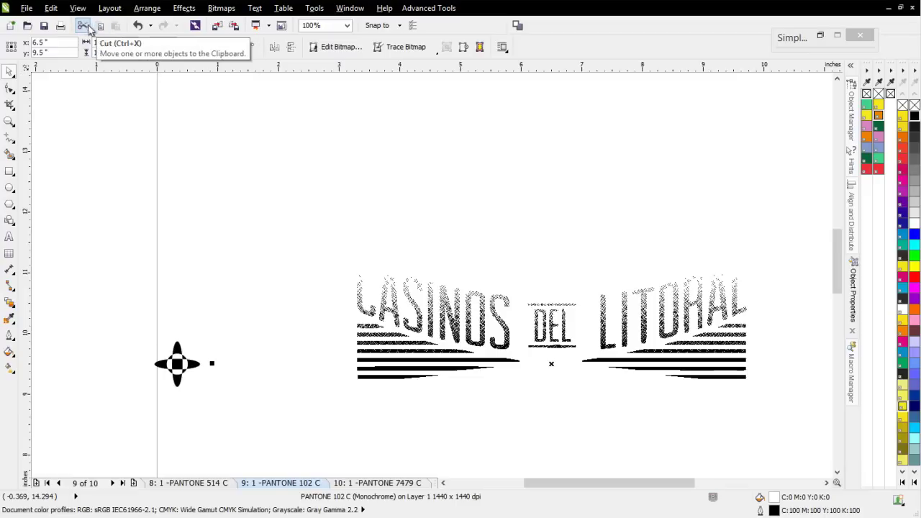
{"action": "left_click", "coordinate": [100, 27]}
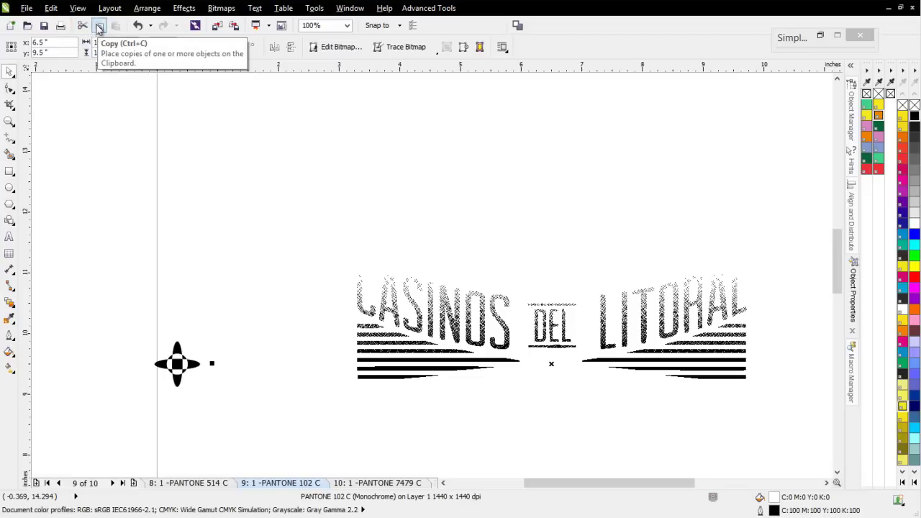
Delete the PANTONE 102 C plate page and go back to page 7 (PANTONE 1505 C)
{"action": "right_click", "coordinate": [295, 485]}
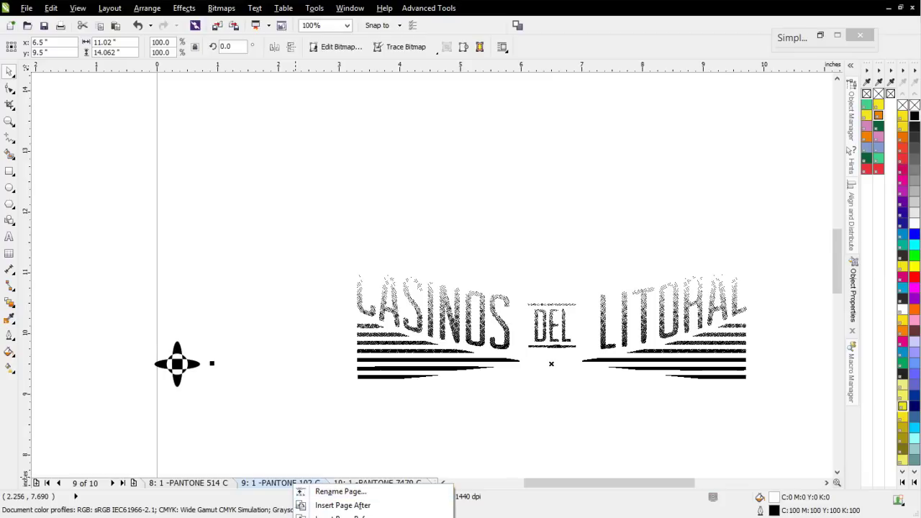
{"action": "left_click", "coordinate": [338, 517]}
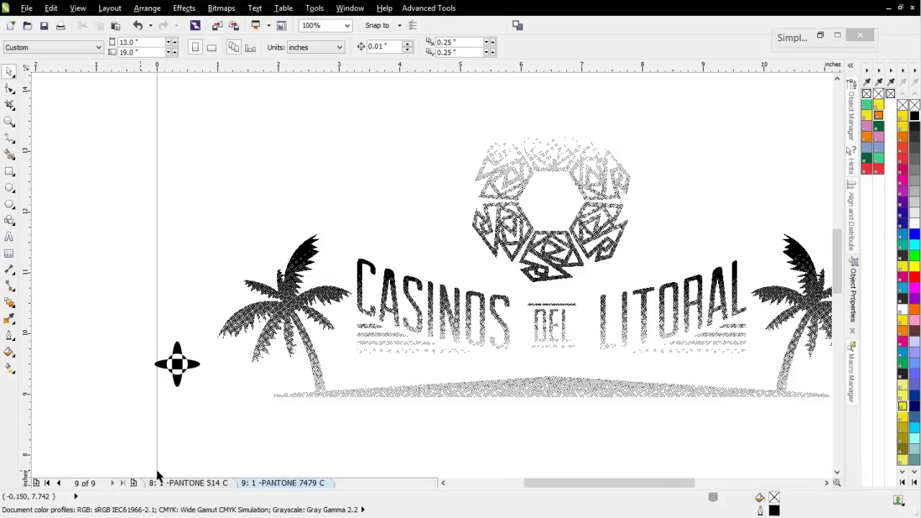
{"action": "left_click", "coordinate": [59, 483]}
{"action": "left_click", "coordinate": [59, 483]}
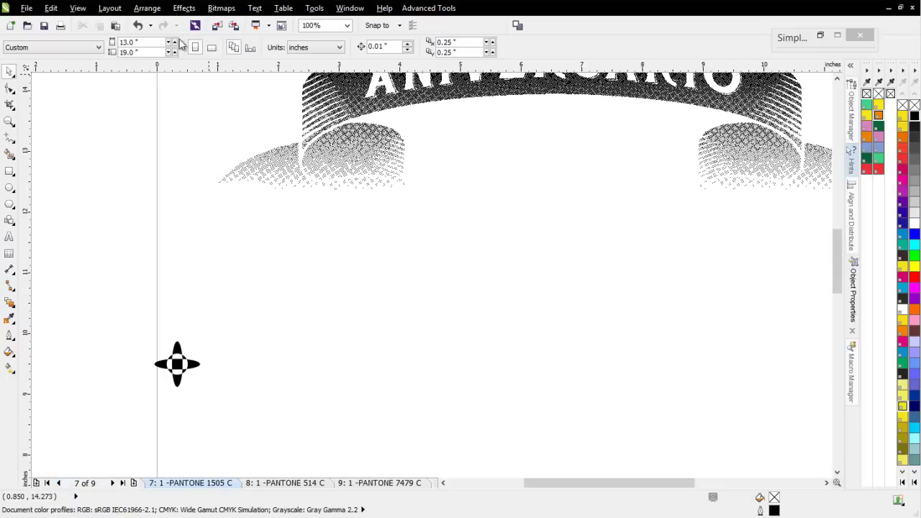
Paste the yellow CASINOS DEL LITORAL plate onto the PANTONE 1505 C page
{"action": "left_click", "coordinate": [115, 25]}
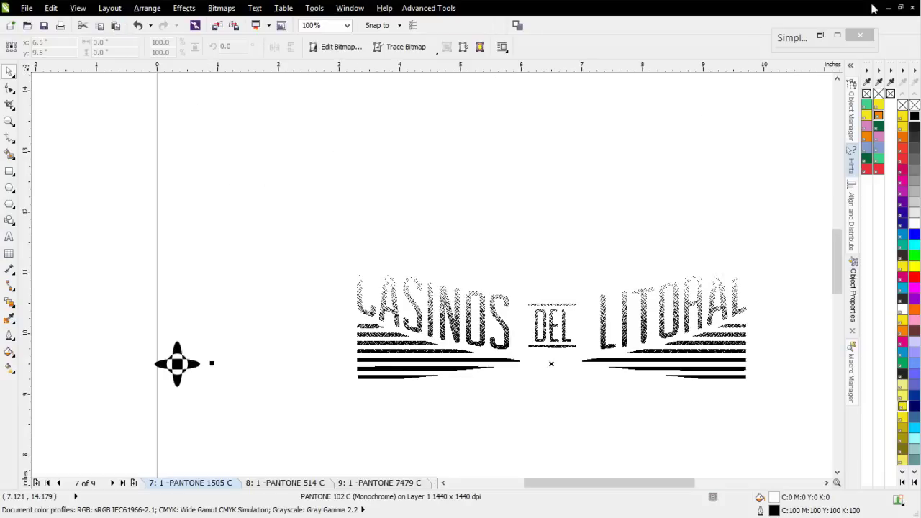
{"action": "left_click", "coordinate": [817, 34]}
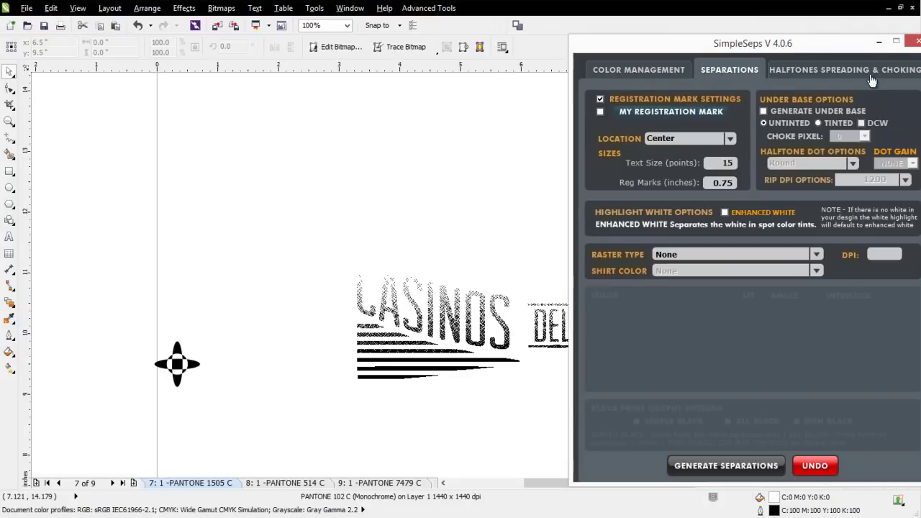
{"action": "left_click", "coordinate": [879, 42]}
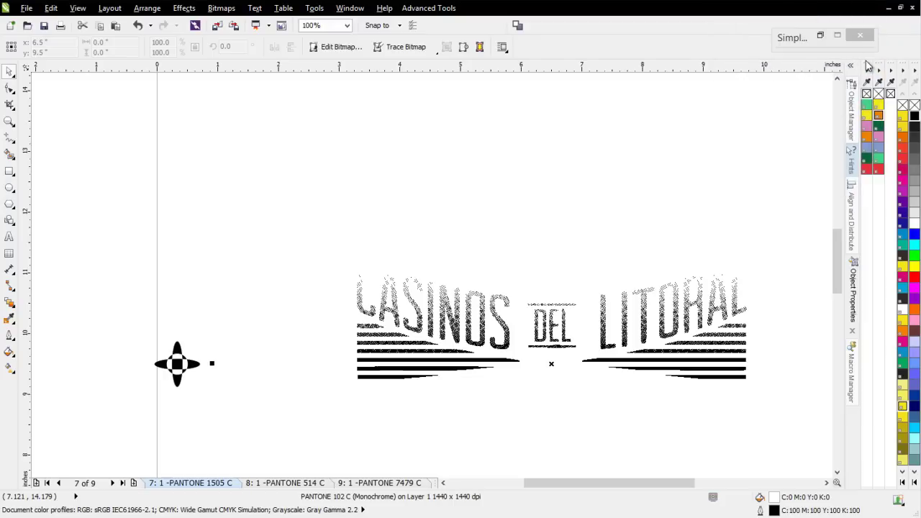
Re-dock the PlatesPal palette and set the pasted plate's background fill to None
{"action": "left_click_drag", "start_coordinate": [865, 60], "coordinate": [678, 162]}
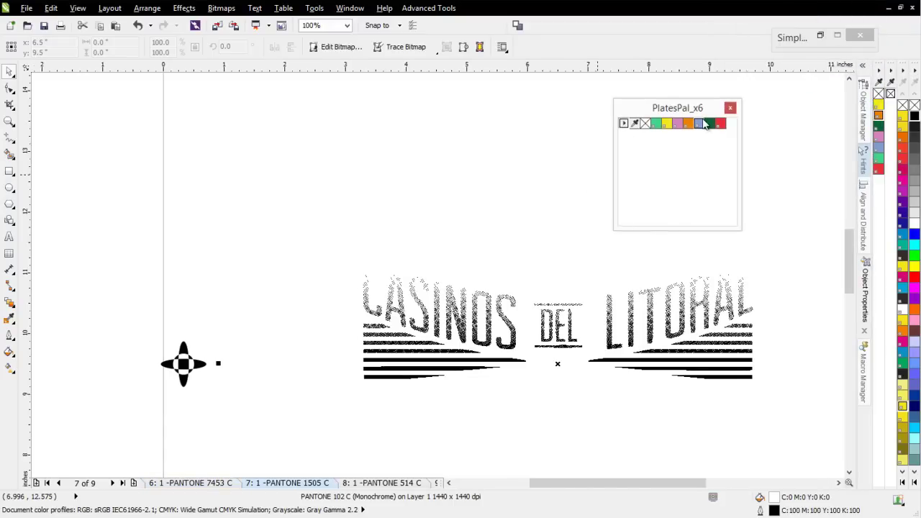
{"action": "left_click_drag", "start_coordinate": [652, 108], "coordinate": [861, 110]}
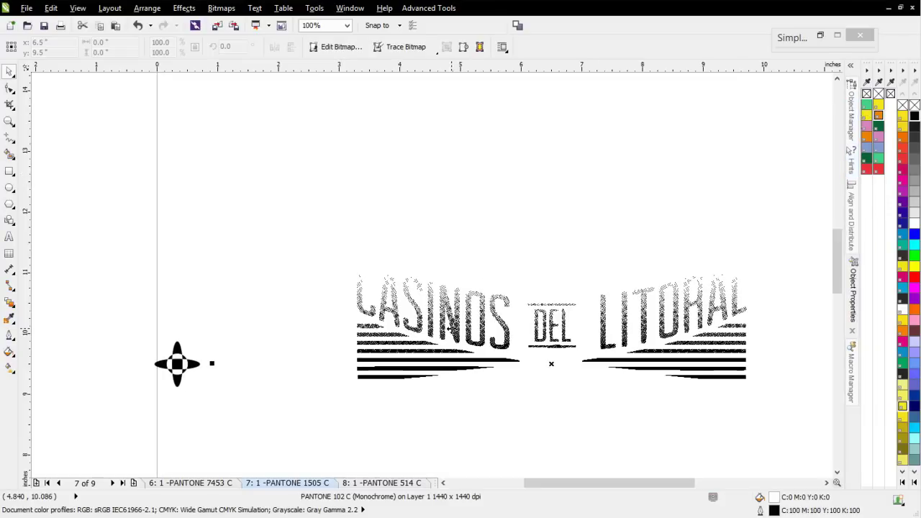
{"action": "left_click", "coordinate": [451, 328]}
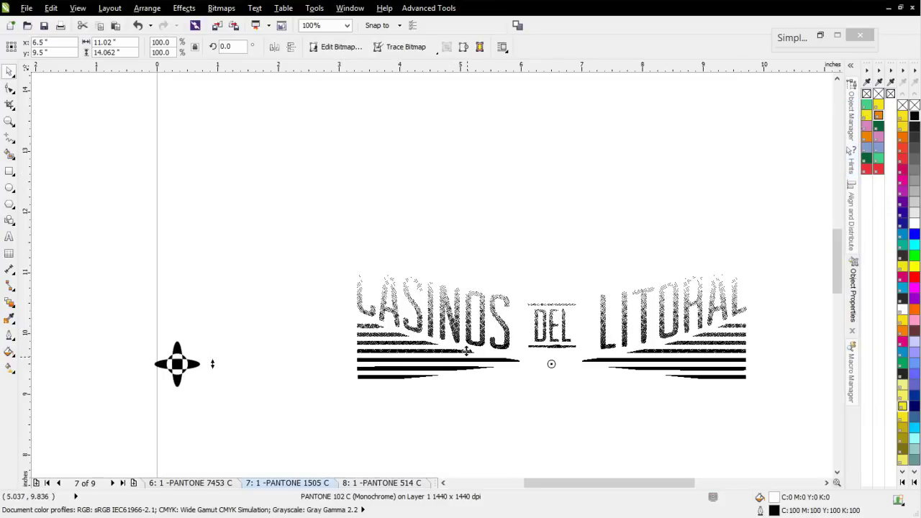
{"action": "left_click", "coordinate": [880, 94]}
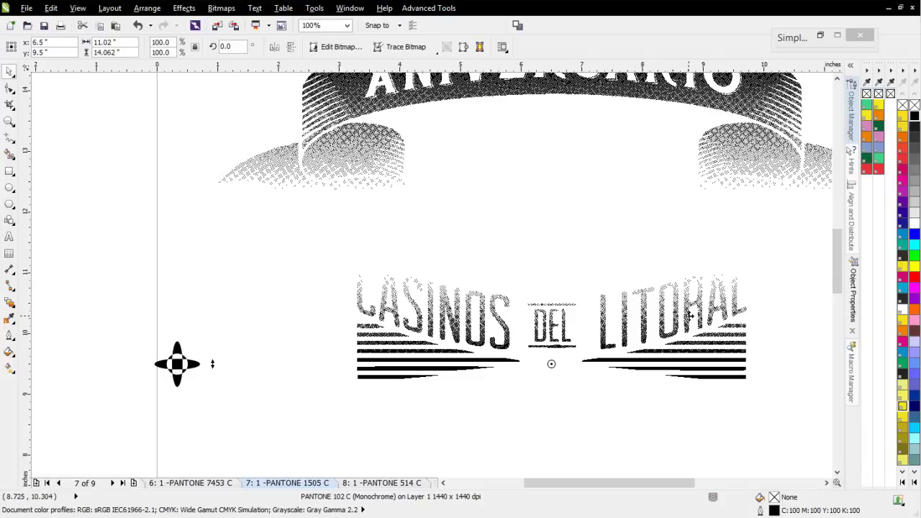
Zoom out and in on the merged PANTONE 1505 C plate to inspect its halftones
{"action": "key", "text": "F3"}
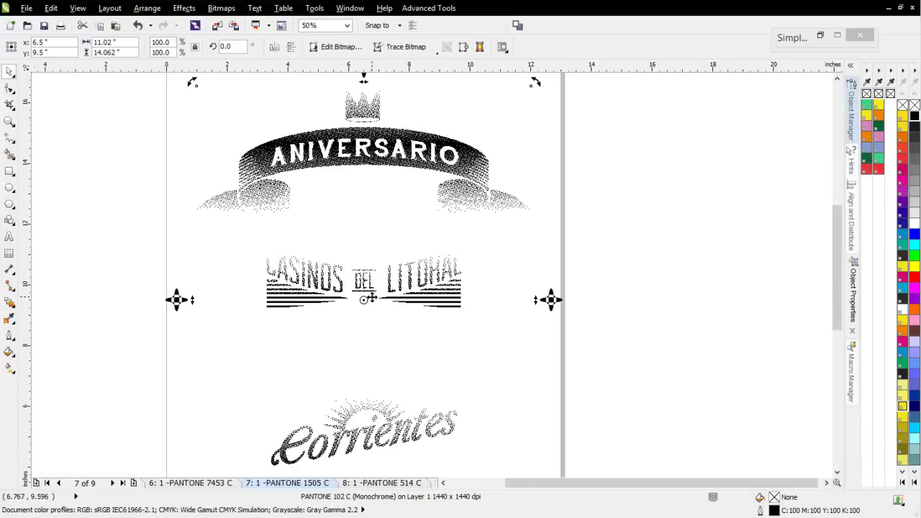
{"action": "scroll", "coordinate": [365, 295], "scroll_direction": "up", "scroll_amount": 3}
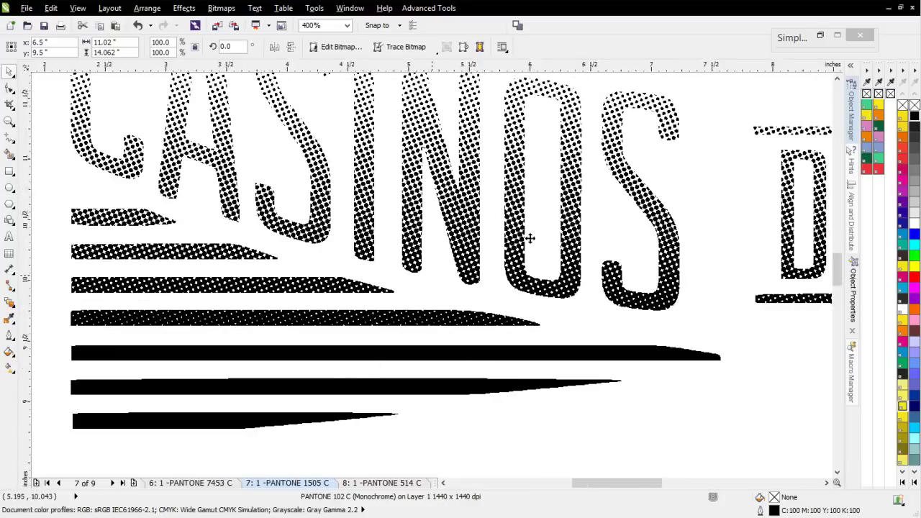
{"action": "scroll", "coordinate": [530, 238], "scroll_direction": "down", "scroll_amount": 3}
{"action": "scroll", "coordinate": [417, 246], "scroll_direction": "up", "scroll_amount": 1}
{"action": "scroll", "coordinate": [417, 247], "scroll_direction": "up", "scroll_amount": 2}
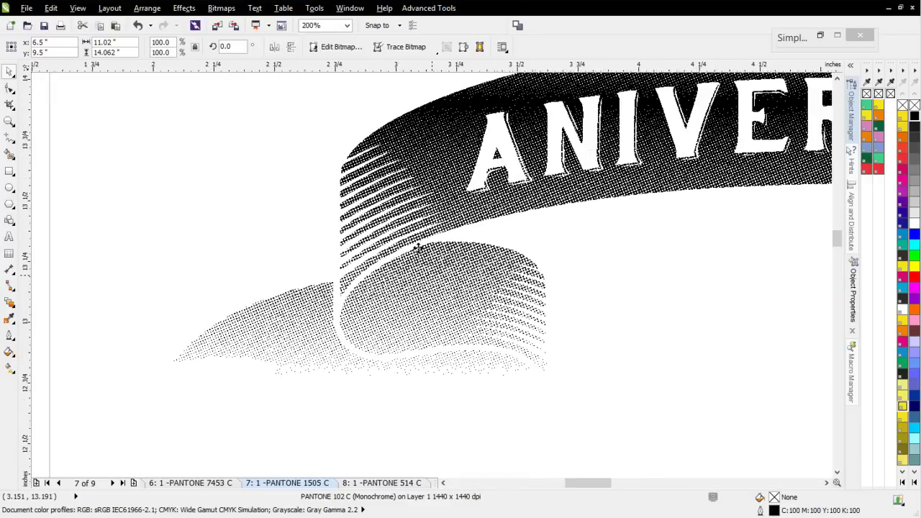
{"action": "scroll", "coordinate": [367, 362], "scroll_direction": "down", "scroll_amount": 1}
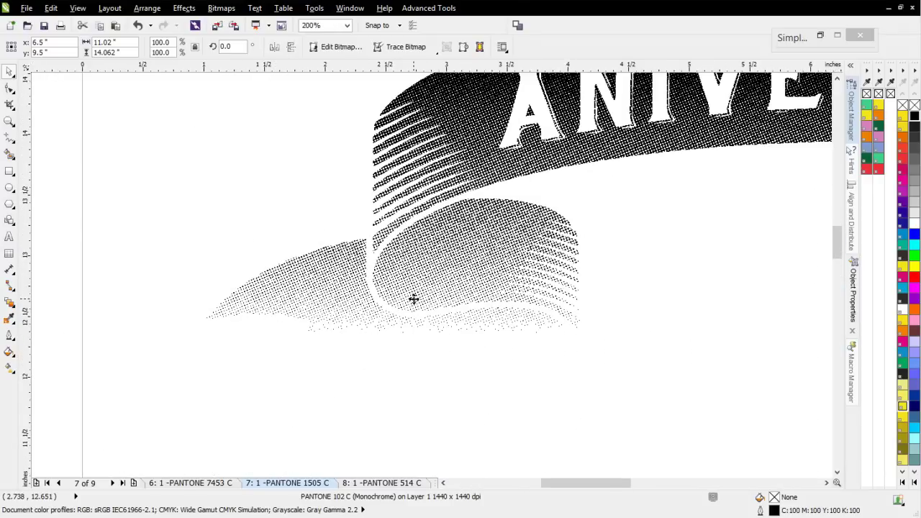
Show the '2: Halftone Preview' page and expand the SimpleSeps panel
{"action": "left_click", "coordinate": [47, 483]}
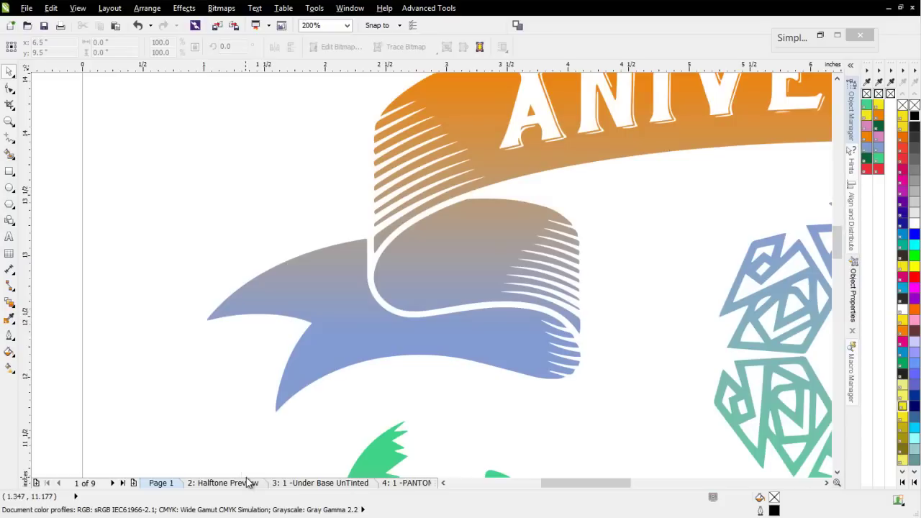
{"action": "left_click", "coordinate": [203, 485]}
{"action": "scroll", "coordinate": [430, 271], "scroll_direction": "down", "scroll_amount": 1}
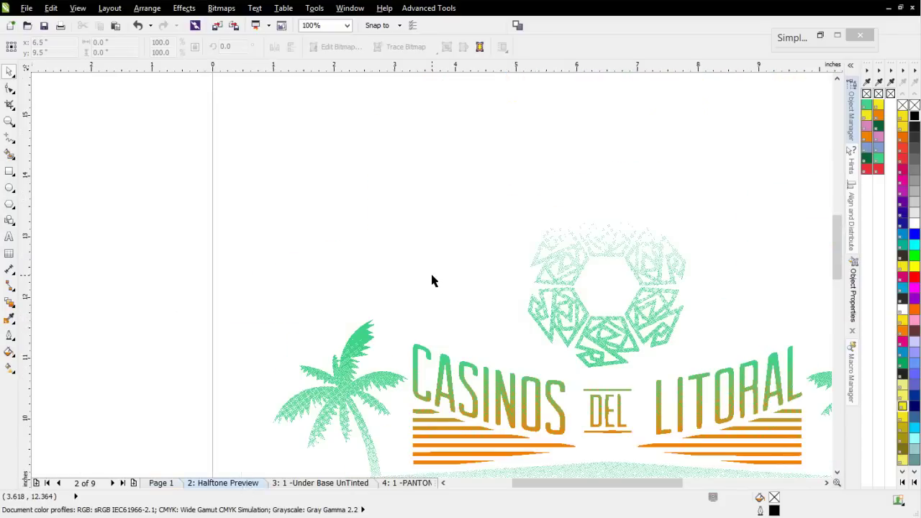
{"action": "scroll", "coordinate": [432, 283], "scroll_direction": "down", "scroll_amount": 1}
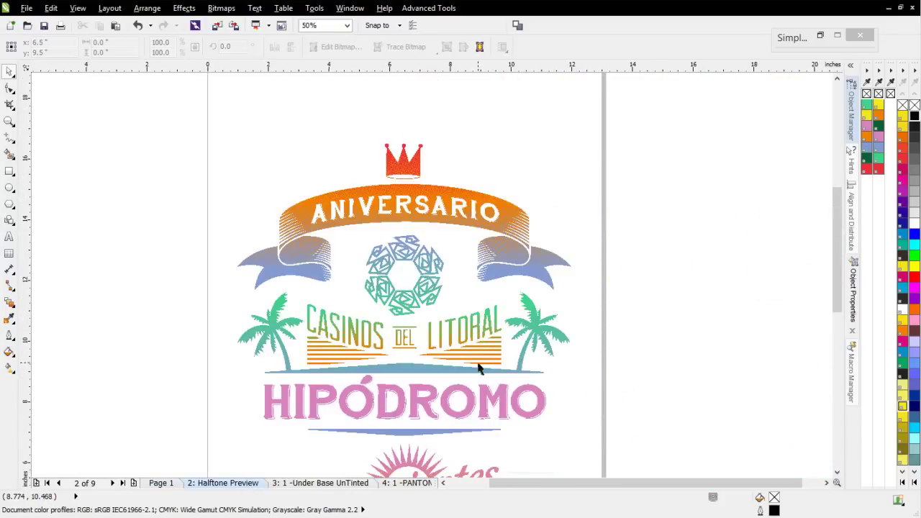
{"action": "scroll", "coordinate": [420, 272], "scroll_direction": "up", "scroll_amount": 1}
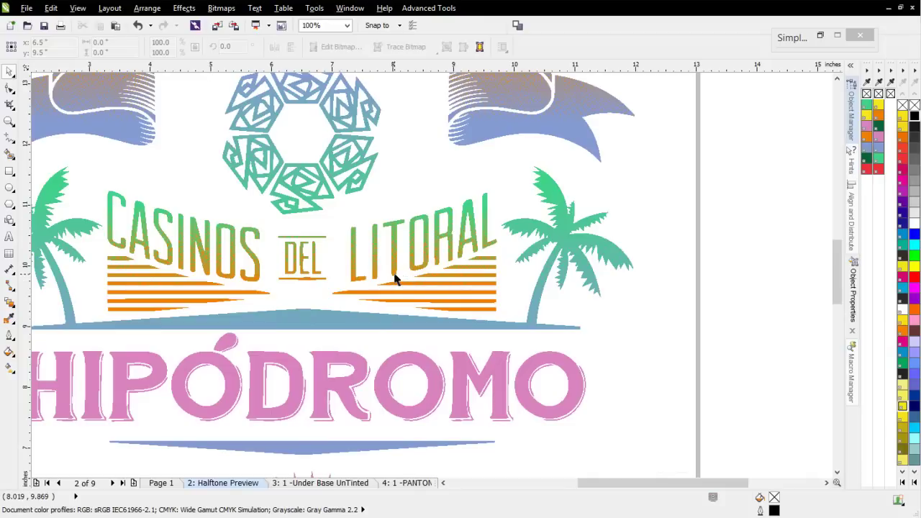
{"action": "left_click", "coordinate": [824, 40]}
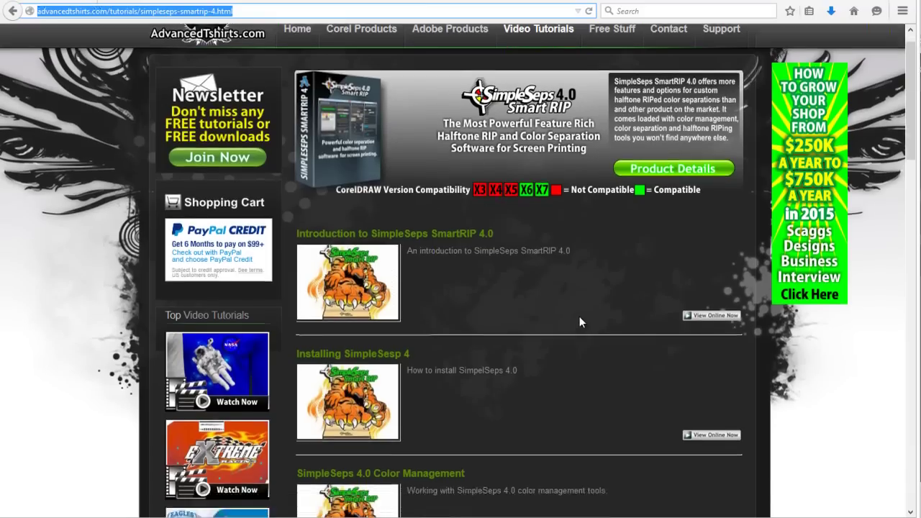
Scroll through the SmartRIP 4.0 video tutorials list on advancedtshirts.com
{"action": "scroll", "coordinate": [580, 322], "scroll_direction": "down", "scroll_amount": 5}
{"action": "scroll", "coordinate": [581, 322], "scroll_direction": "down", "scroll_amount": 6}
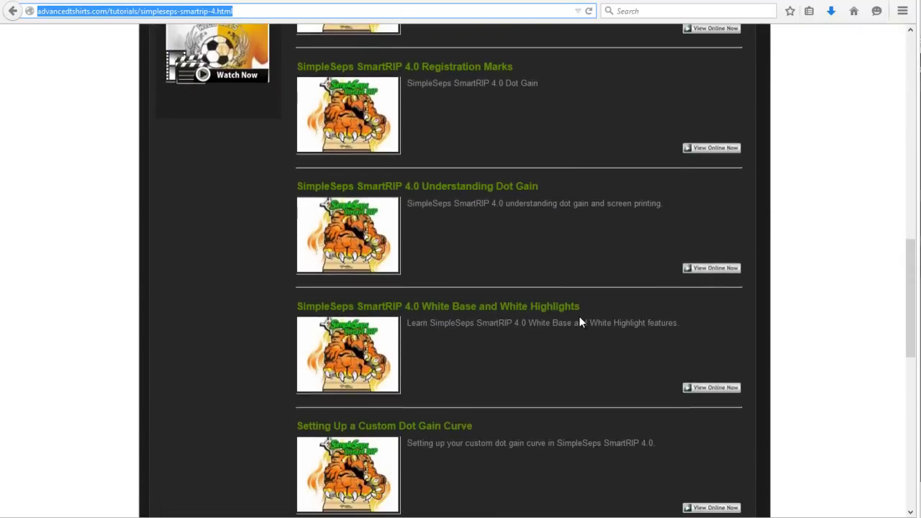
{"action": "scroll", "coordinate": [569, 323], "scroll_direction": "down", "scroll_amount": 2}
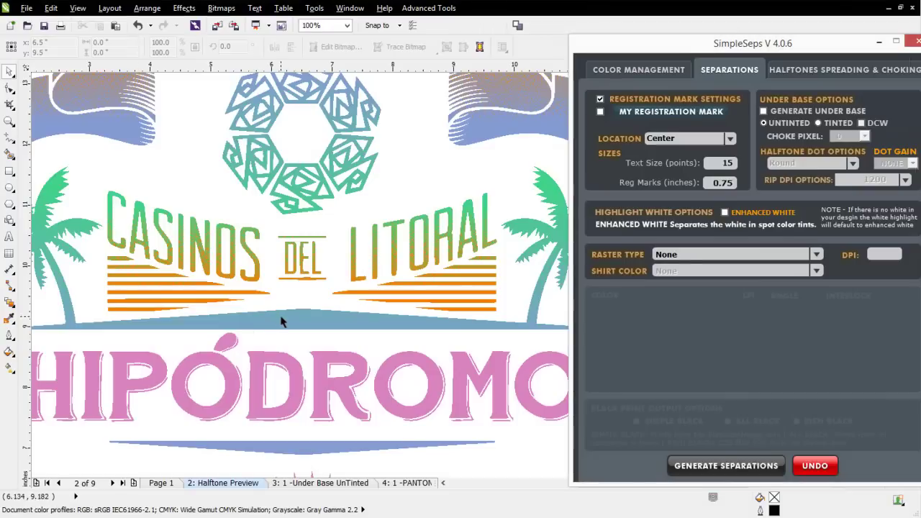
{"action": "left_click", "coordinate": [304, 329]}
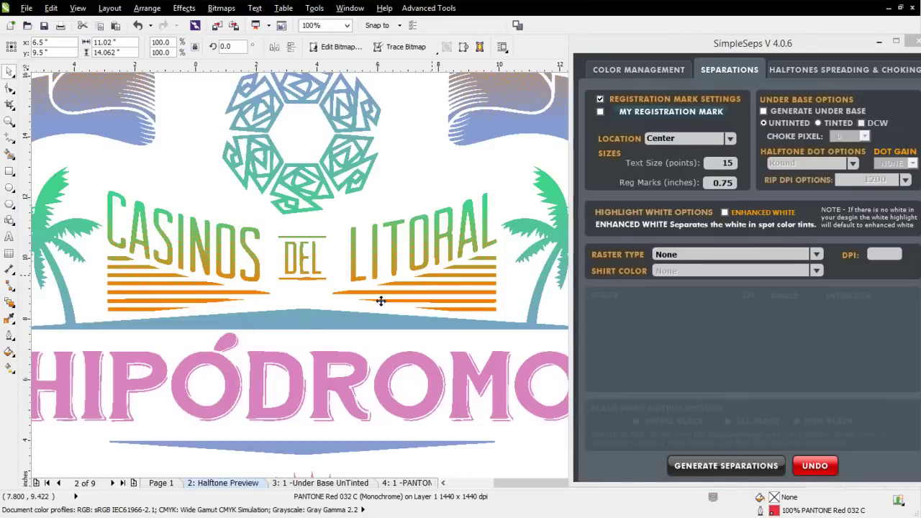
{"action": "scroll", "coordinate": [430, 286], "scroll_direction": "down", "scroll_amount": 1}
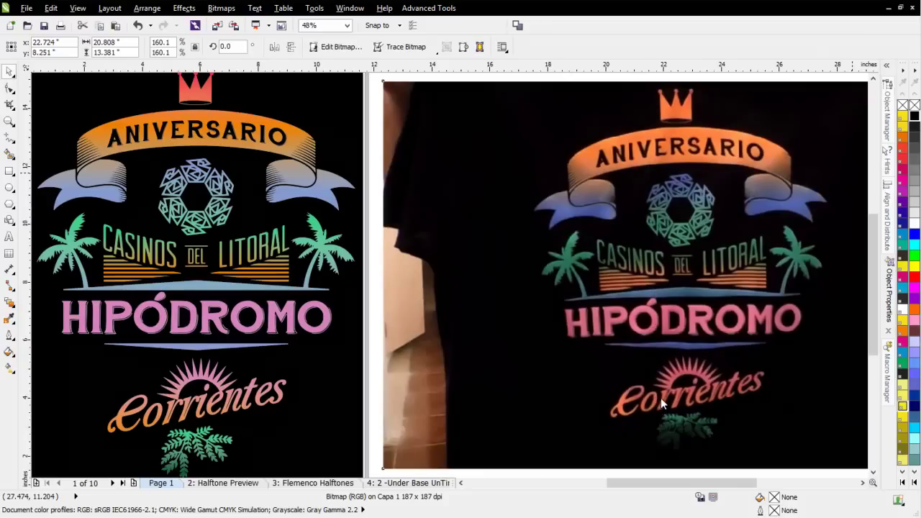
{"action": "scroll", "coordinate": [450, 277], "scroll_direction": "down", "scroll_amount": 3}
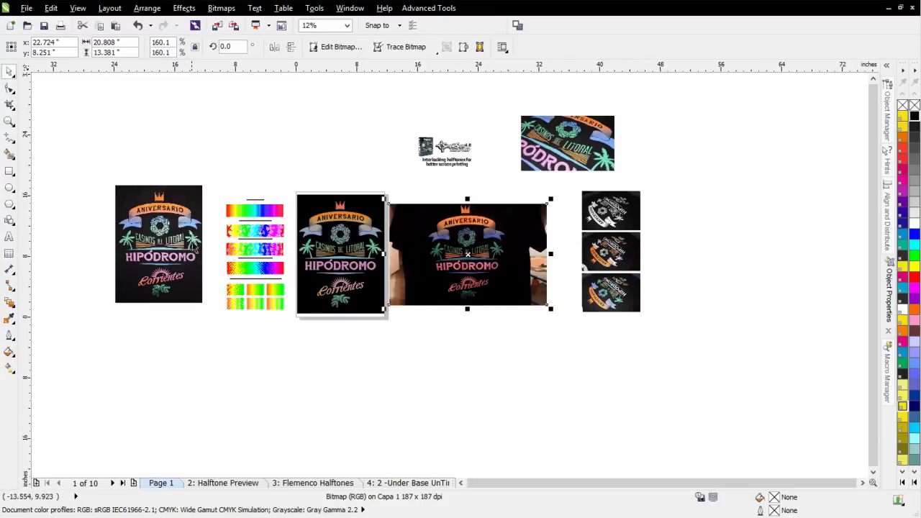
{"action": "scroll", "coordinate": [445, 290], "scroll_direction": "up", "scroll_amount": 4}
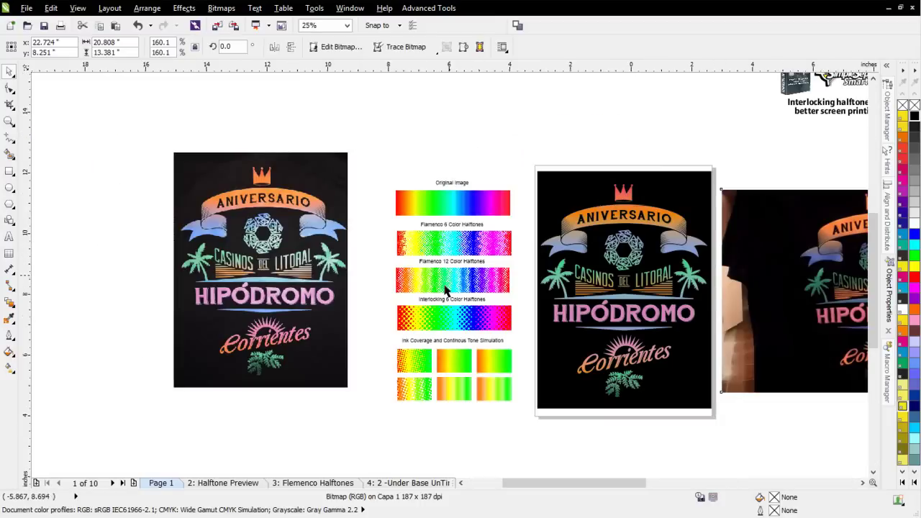
{"action": "scroll", "coordinate": [445, 290], "scroll_direction": "up", "scroll_amount": 2}
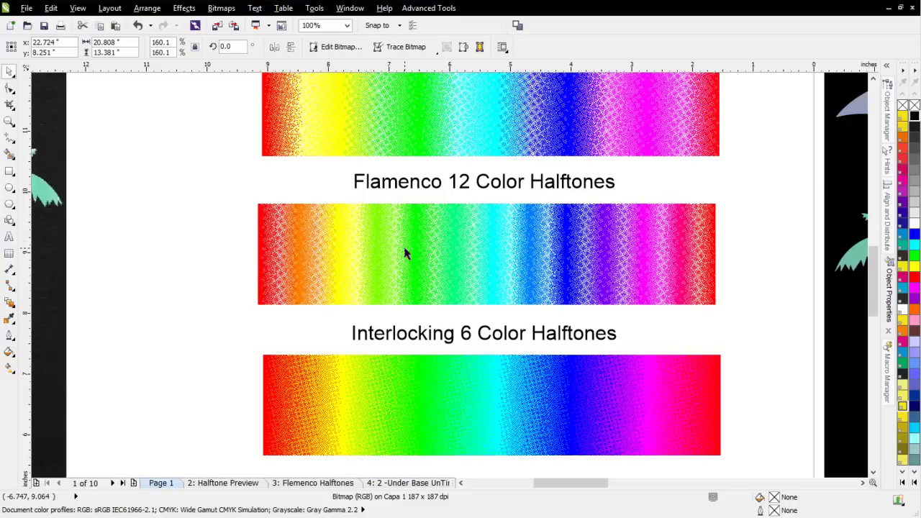
{"action": "scroll", "coordinate": [405, 252], "scroll_direction": "down", "scroll_amount": 2}
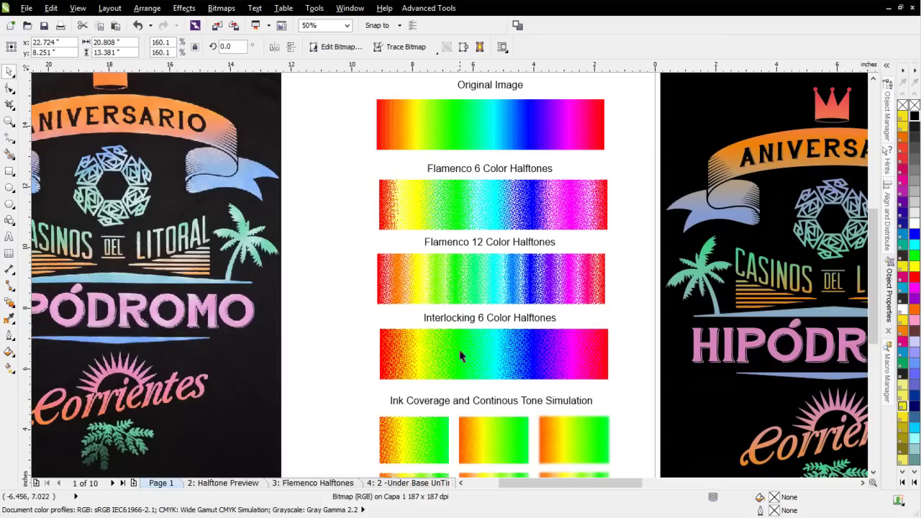
{"action": "scroll", "coordinate": [449, 277], "scroll_direction": "down", "scroll_amount": 1}
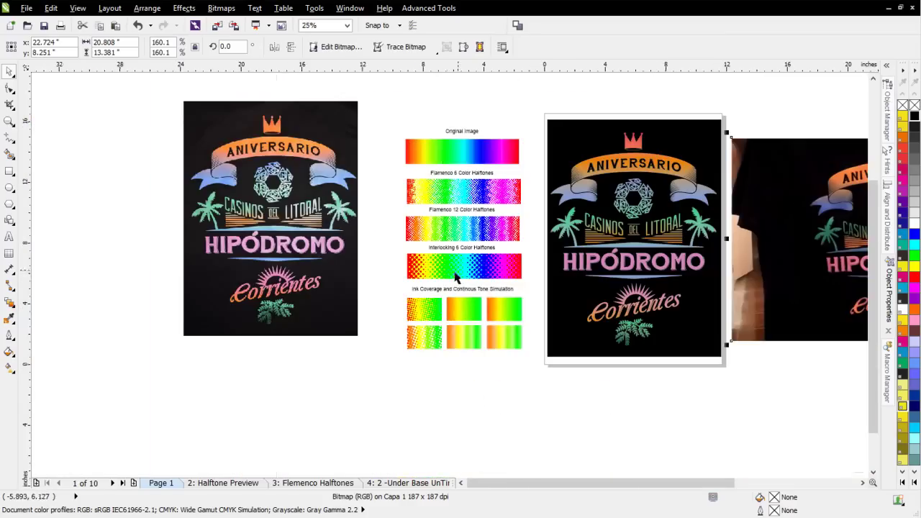